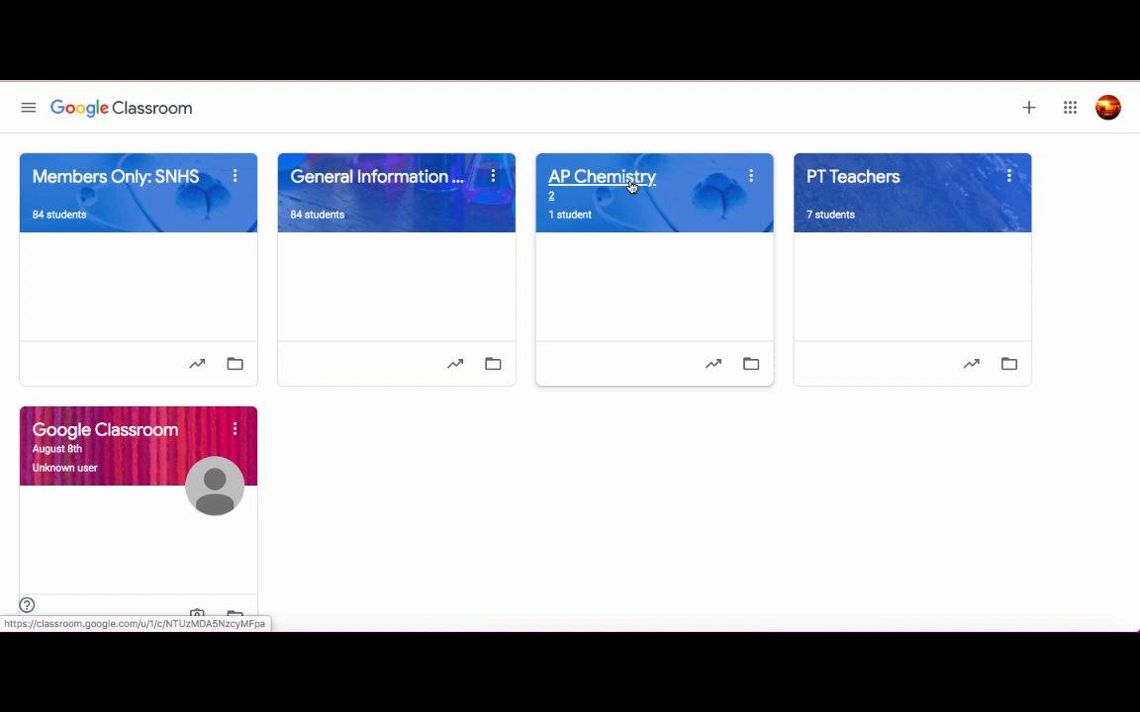
Open the AP Chemistry class and view the attachment options for a new class announcement.
left_click(630, 187)
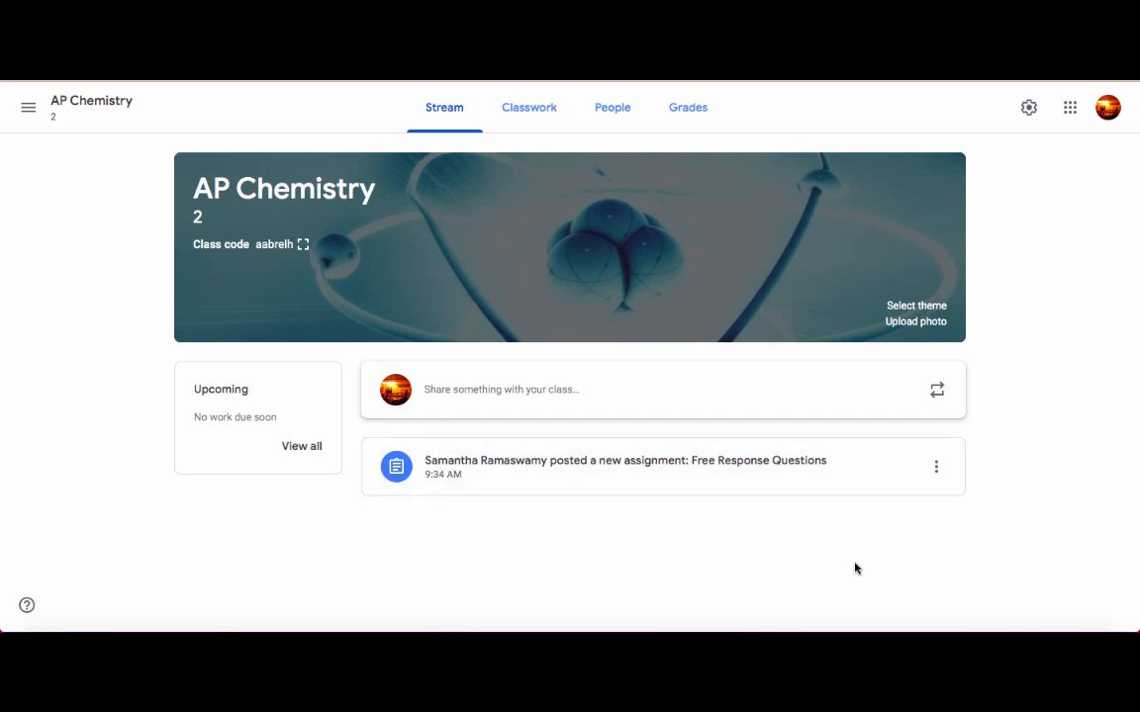
left_click(516, 403)
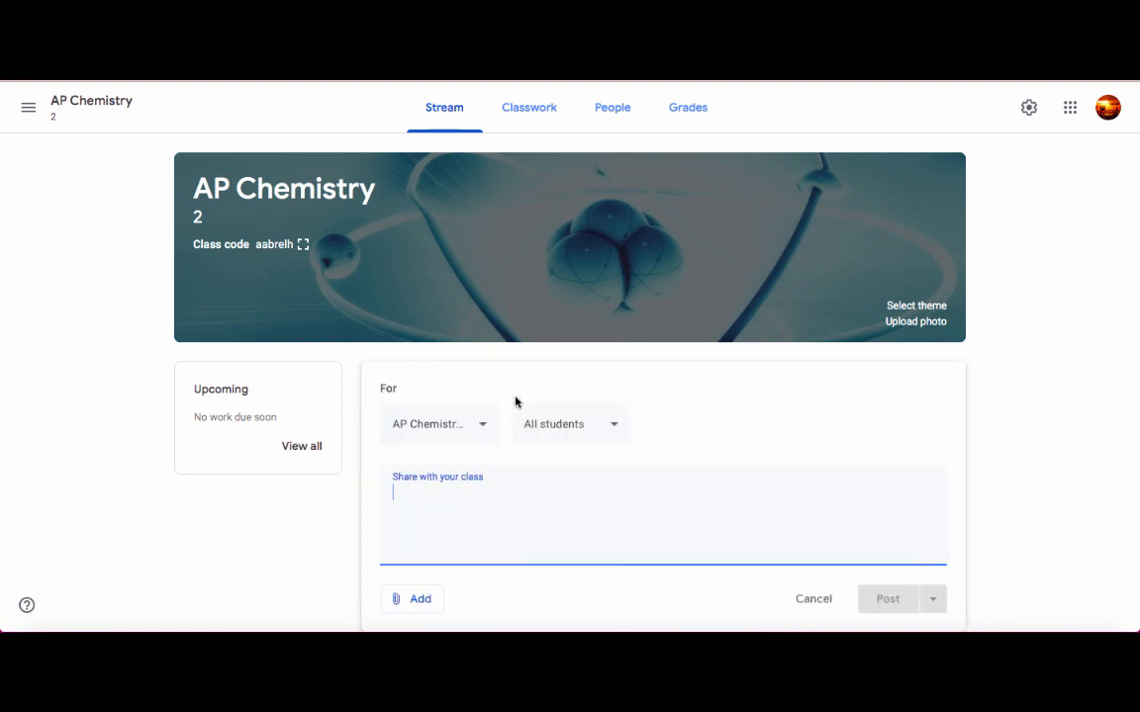
left_click(399, 602)
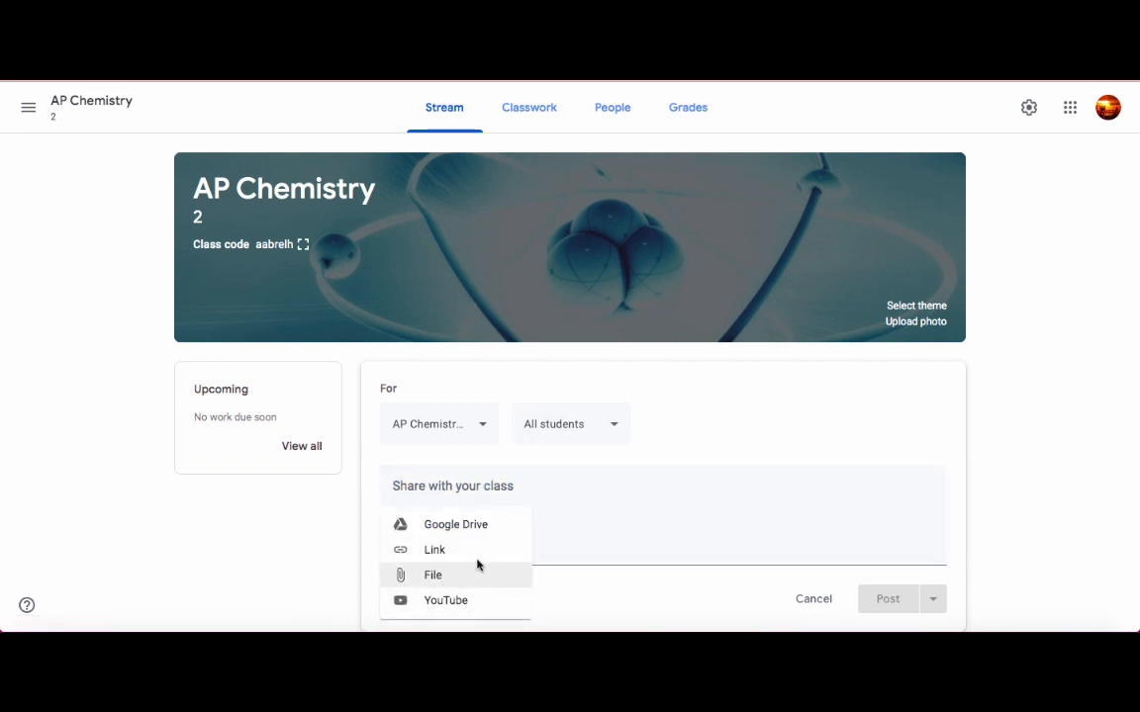
left_click(681, 495)
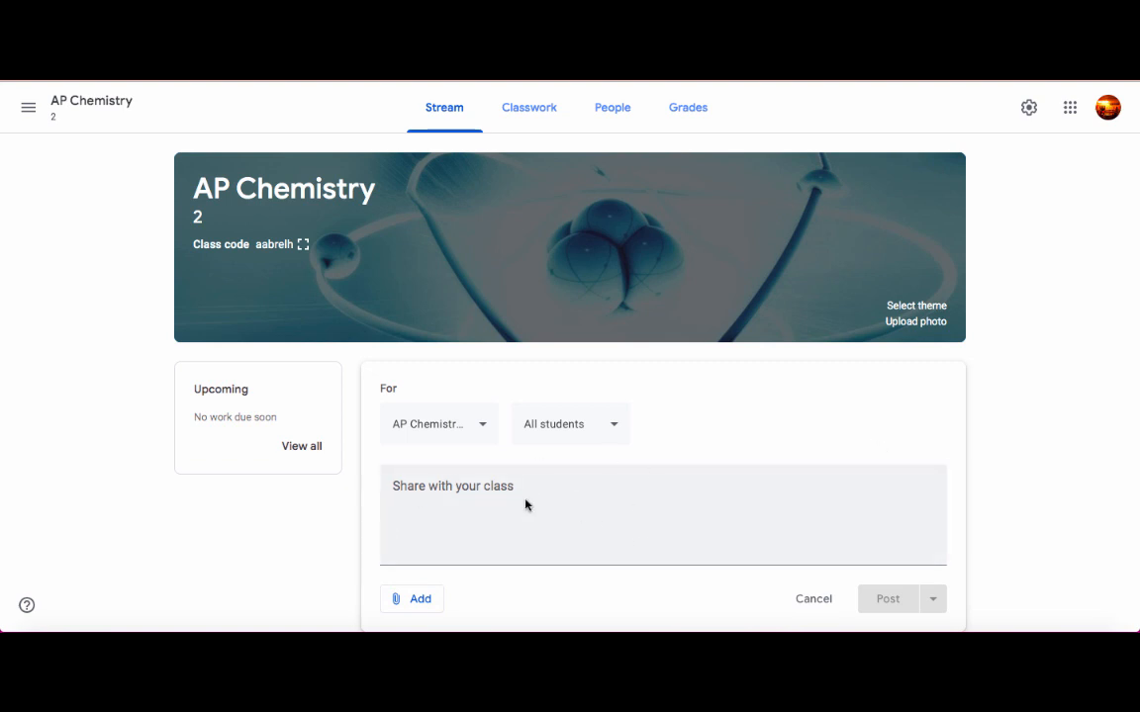
Create a new assignment in the AP Chemistry classwork and title it "Assignment".
left_click(532, 107)
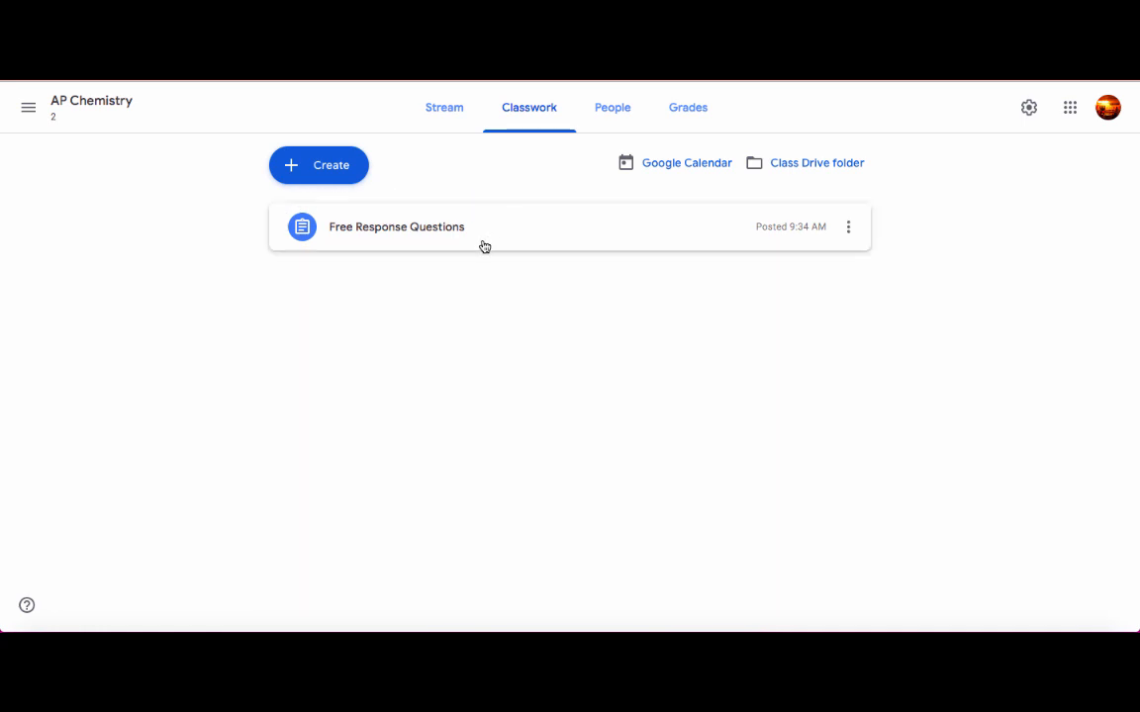
left_click(341, 169)
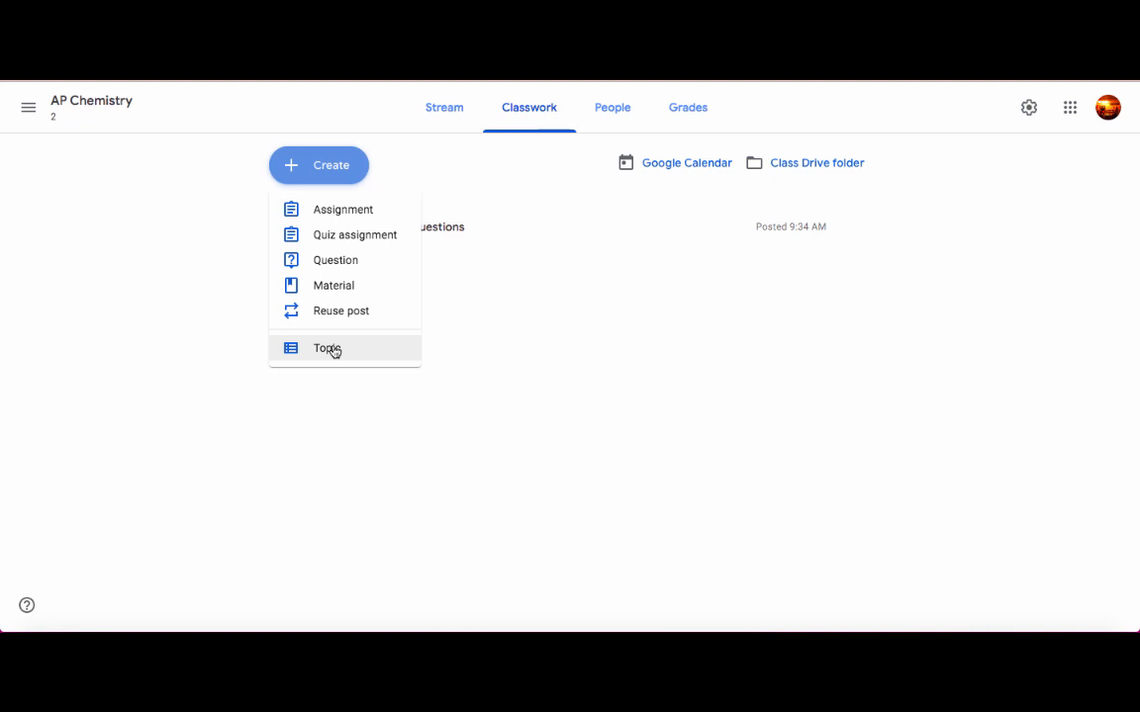
left_click(358, 214)
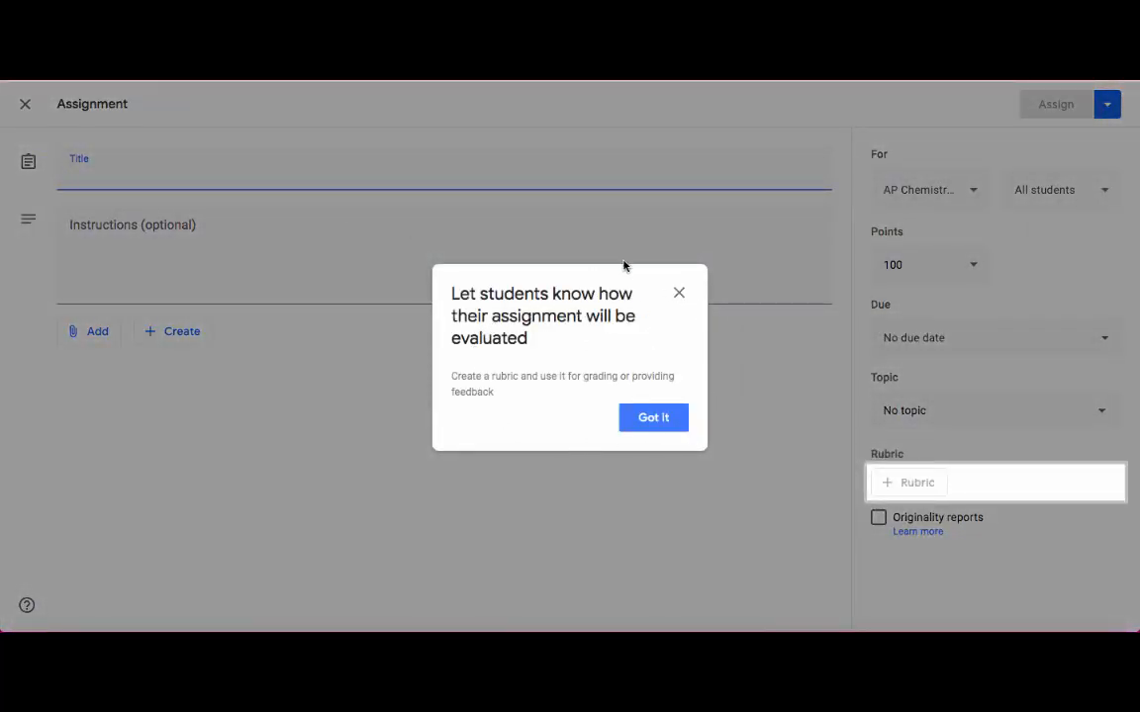
left_click(678, 294)
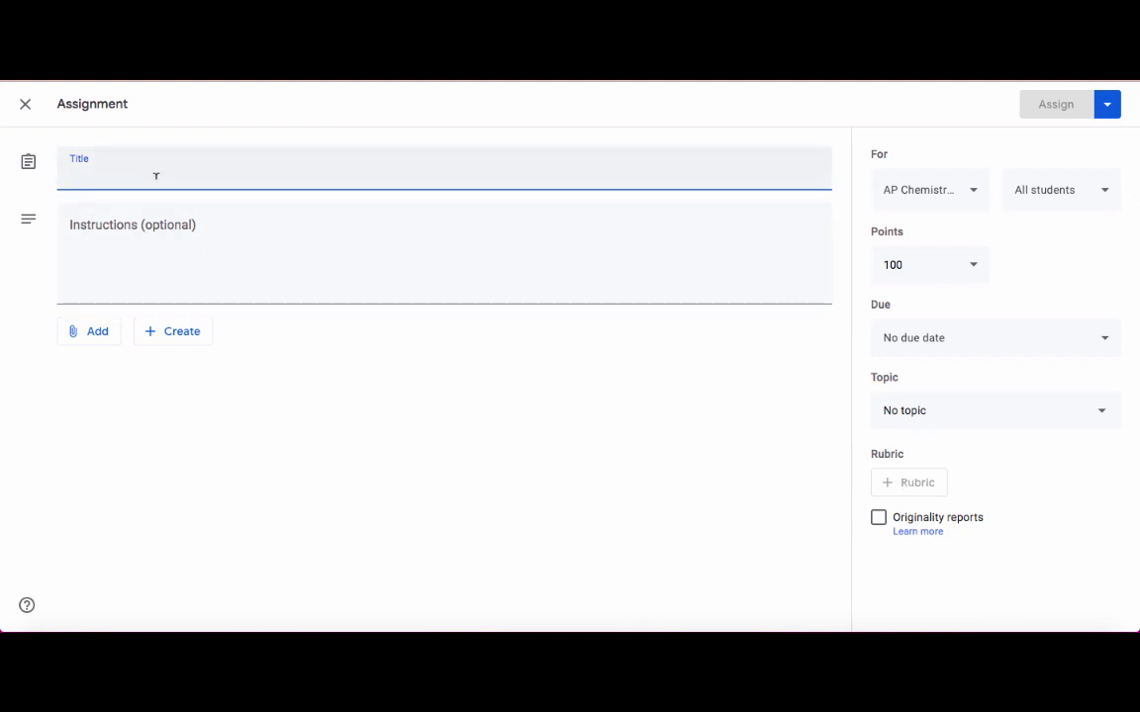
type("Assignment")
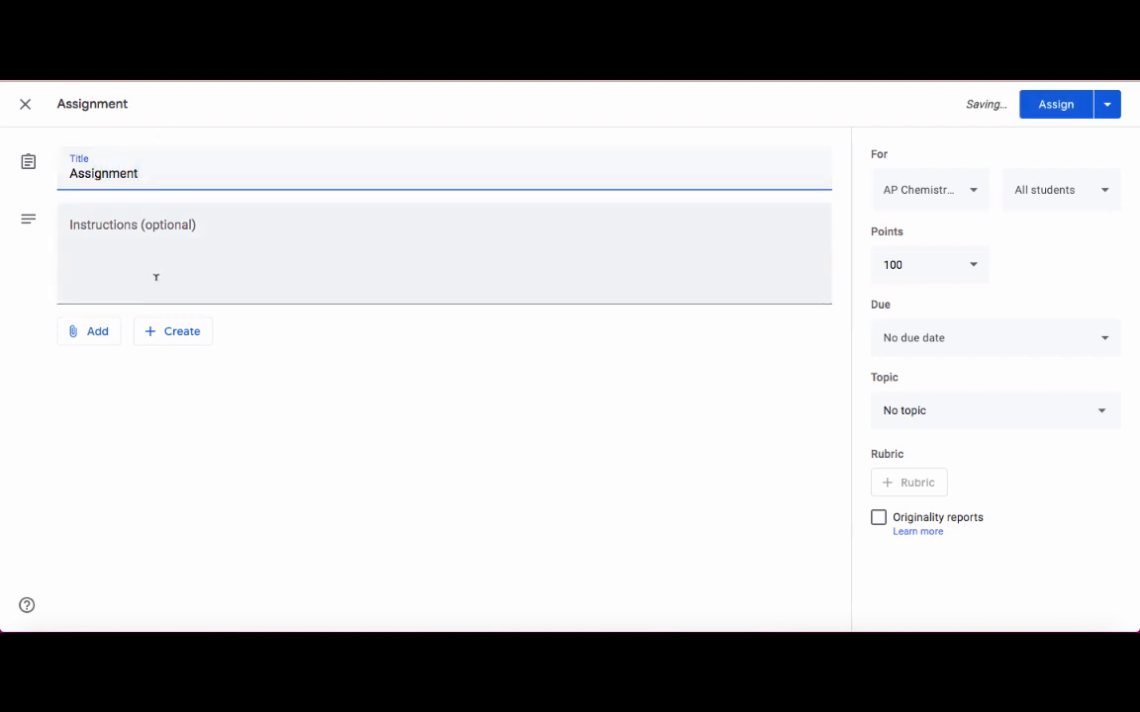
Attach the Standardization of NaOH document from Google Drive to the assignment, leaving the instructions empty.
left_click(126, 240)
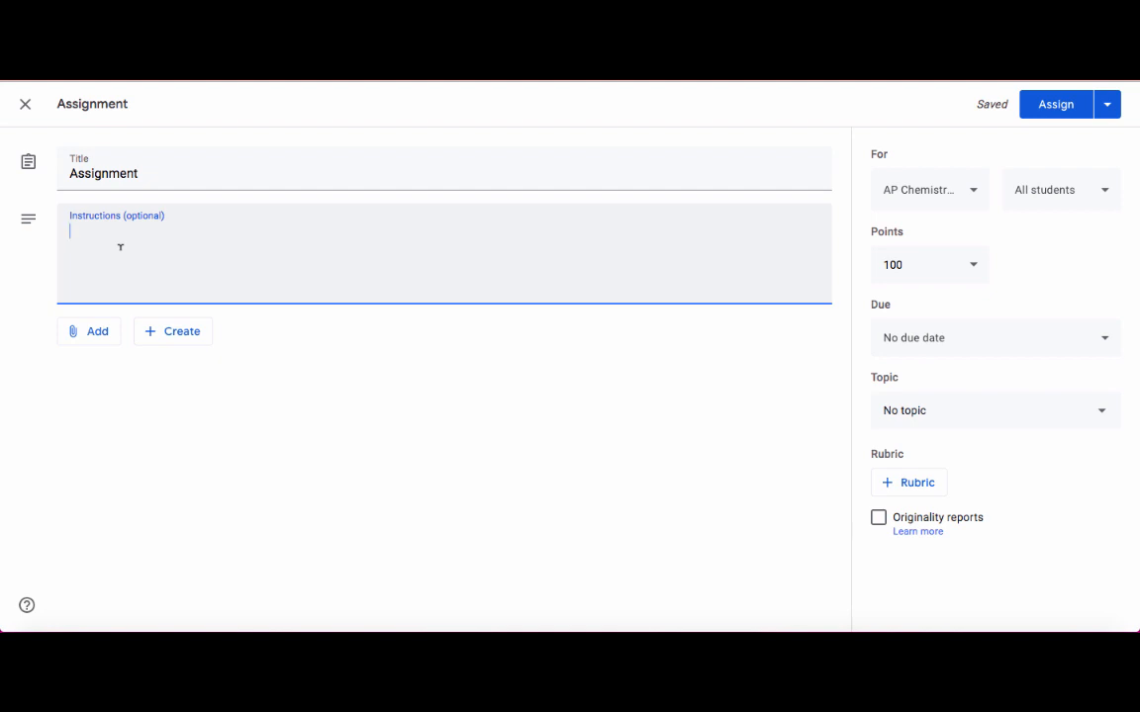
left_click(97, 340)
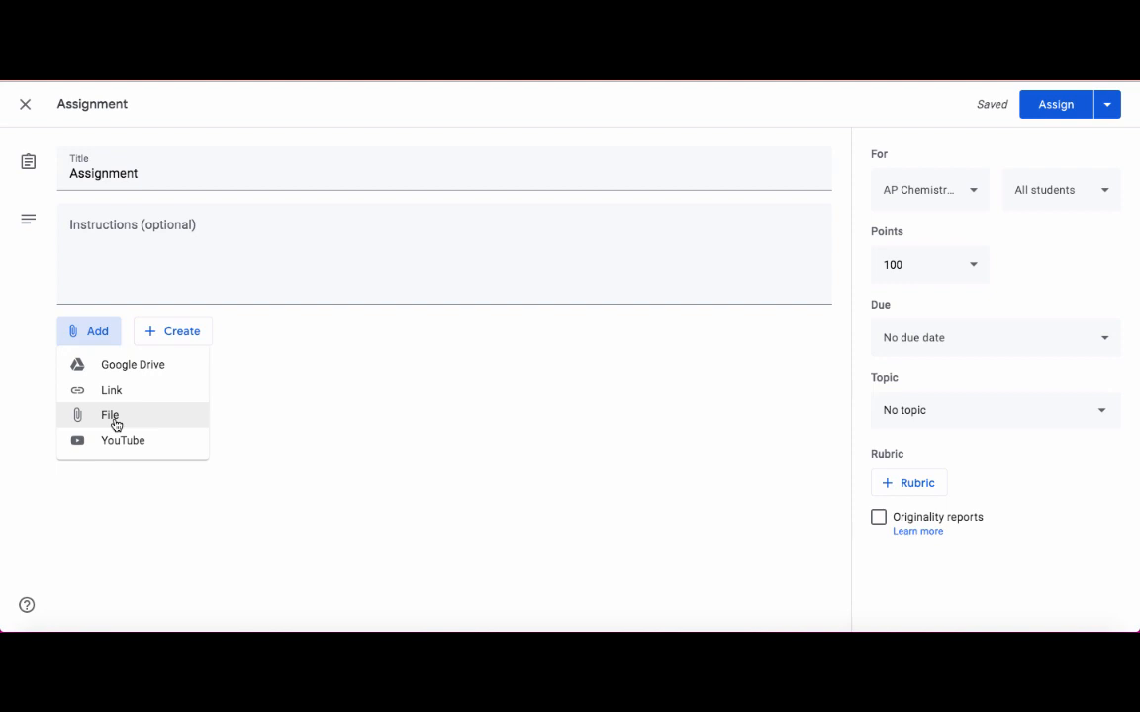
left_click(135, 375)
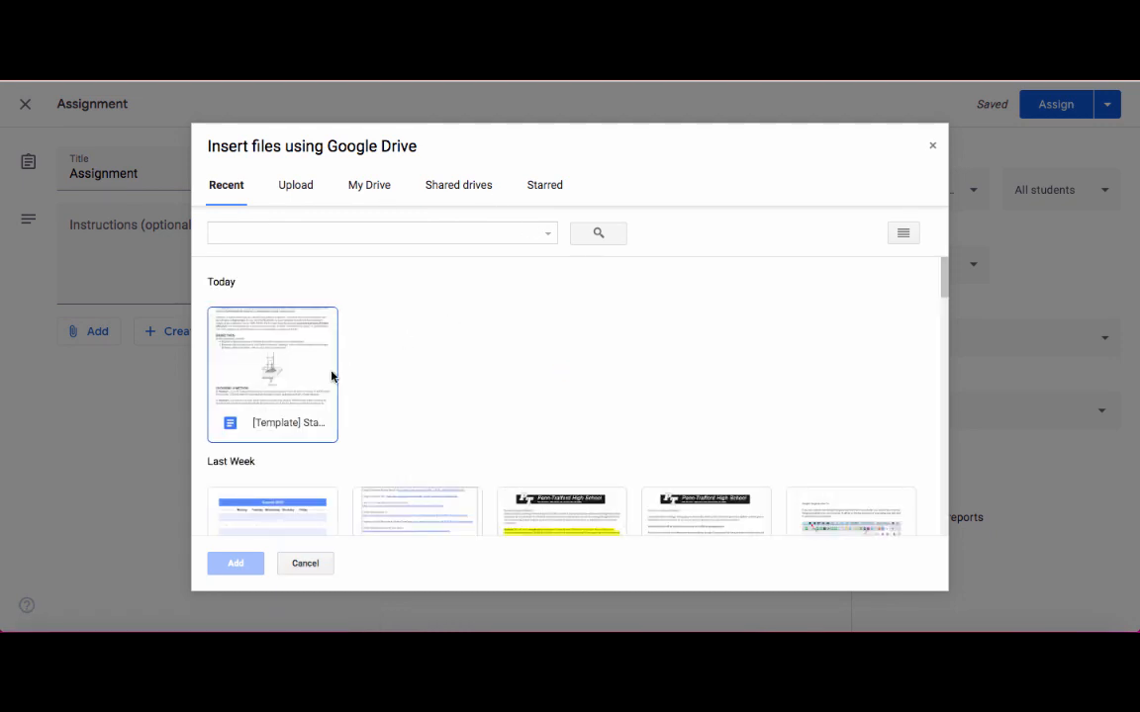
scroll(292, 383, "down", 5)
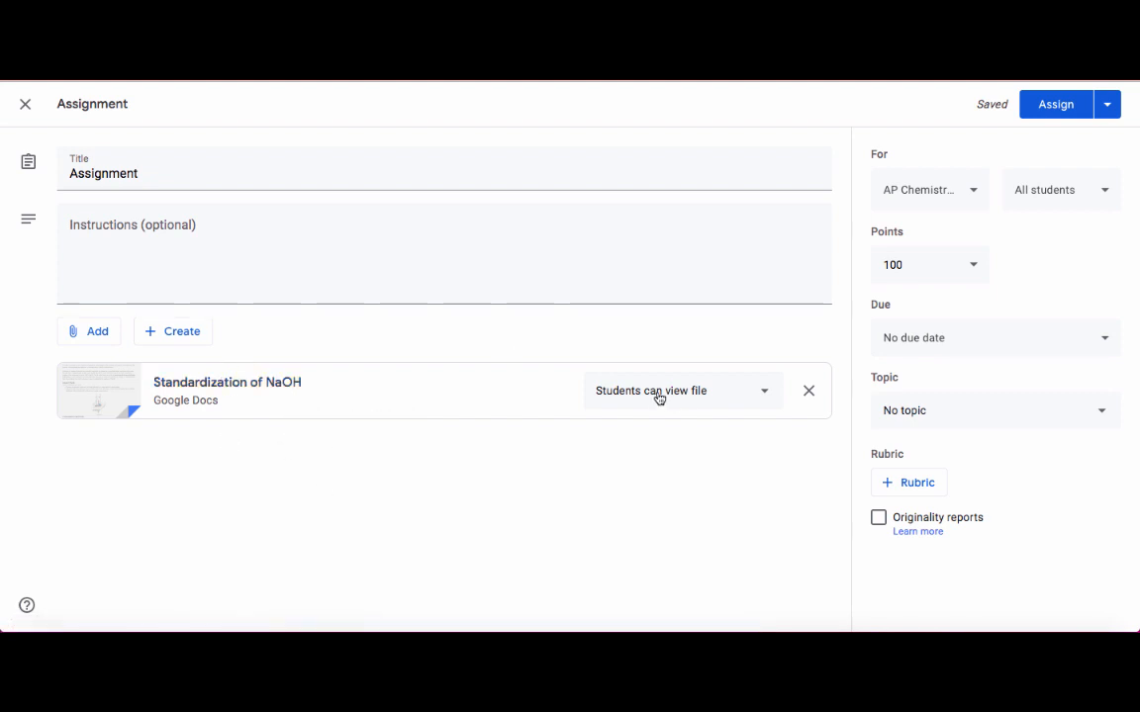
Set the attached Standardization of NaOH document to make a copy for each student.
left_click(762, 399)
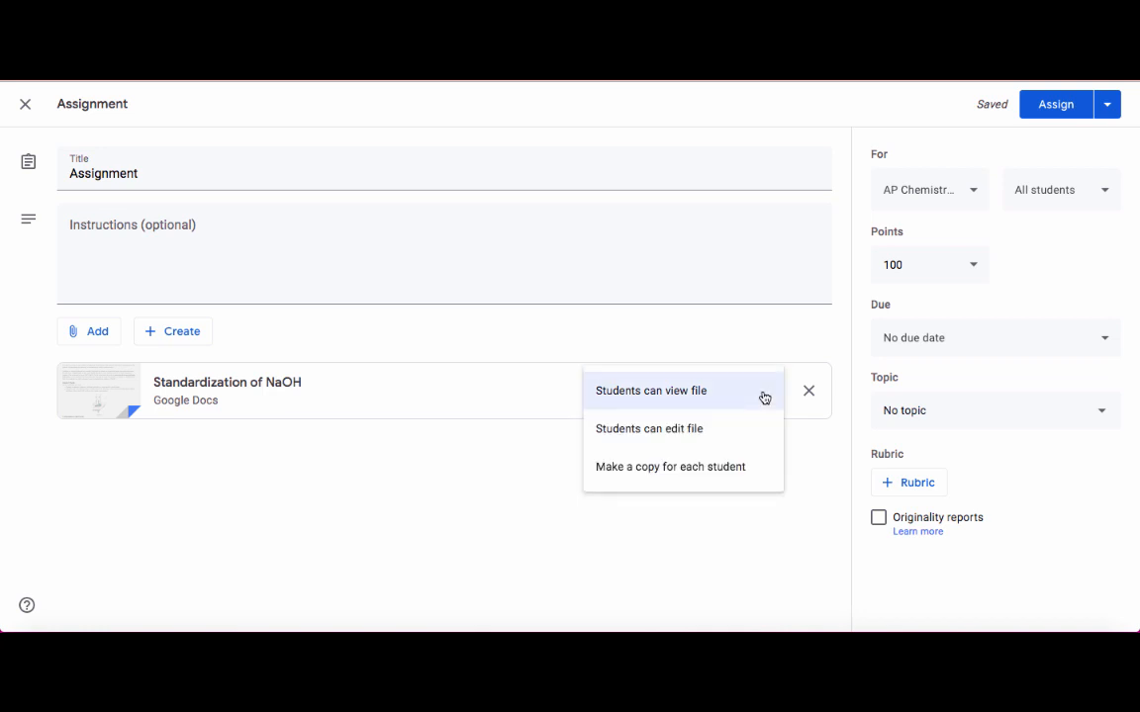
left_click(715, 474)
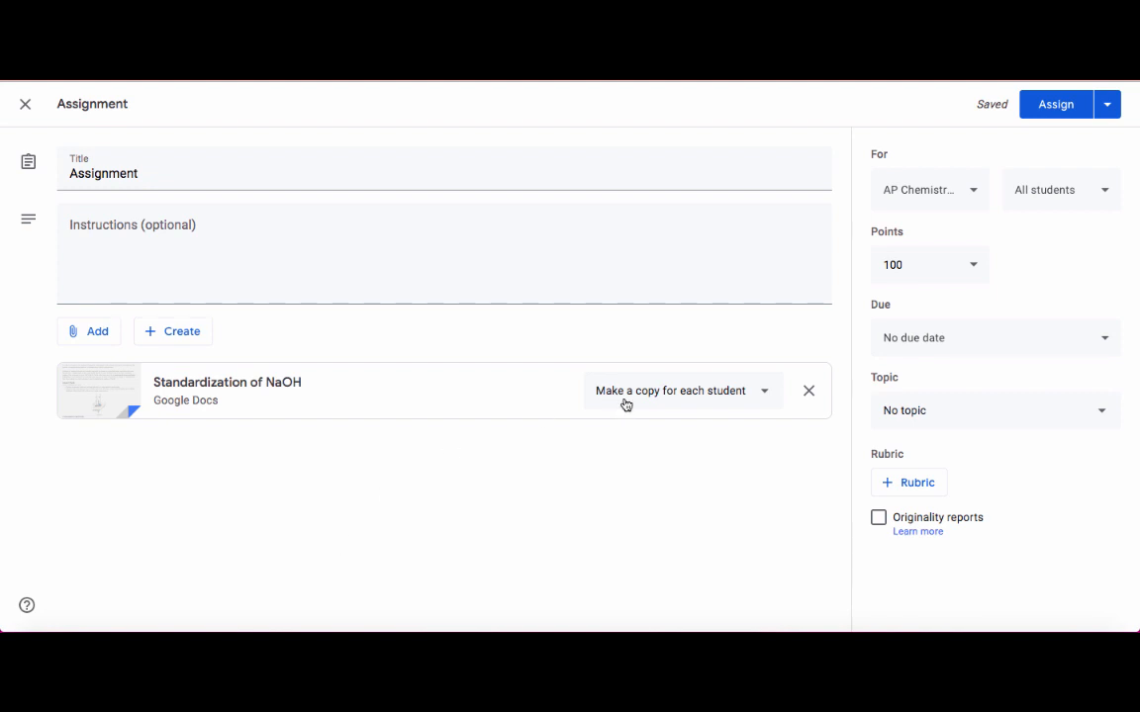
left_click(716, 397)
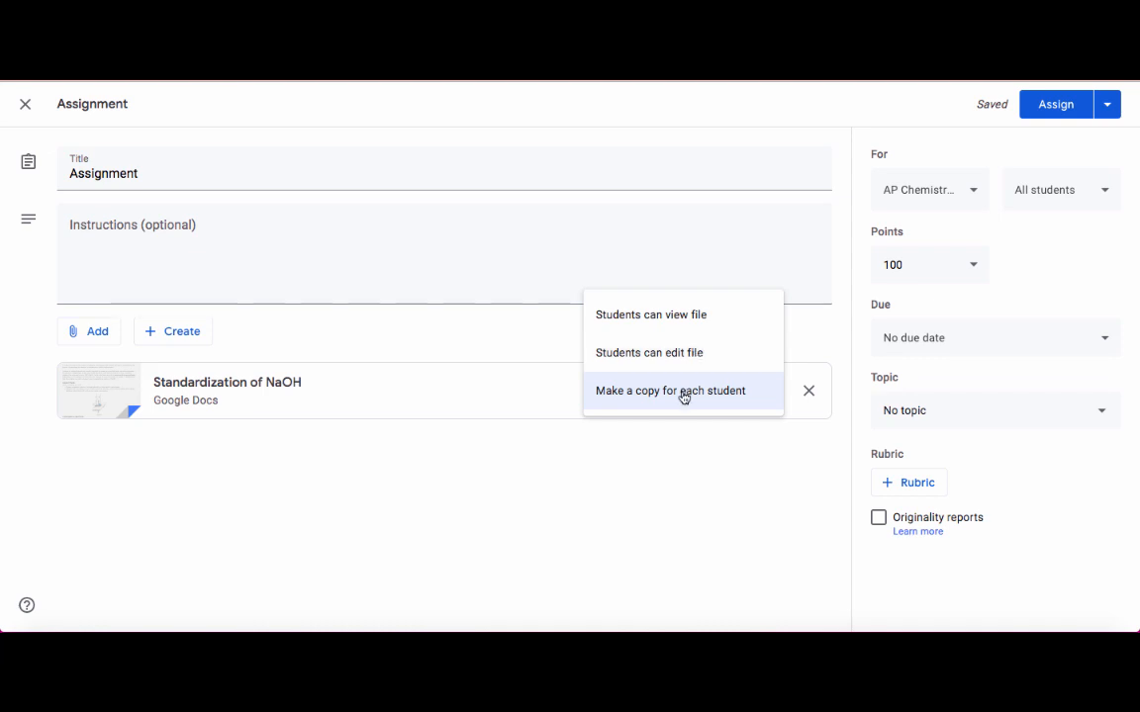
left_click(682, 393)
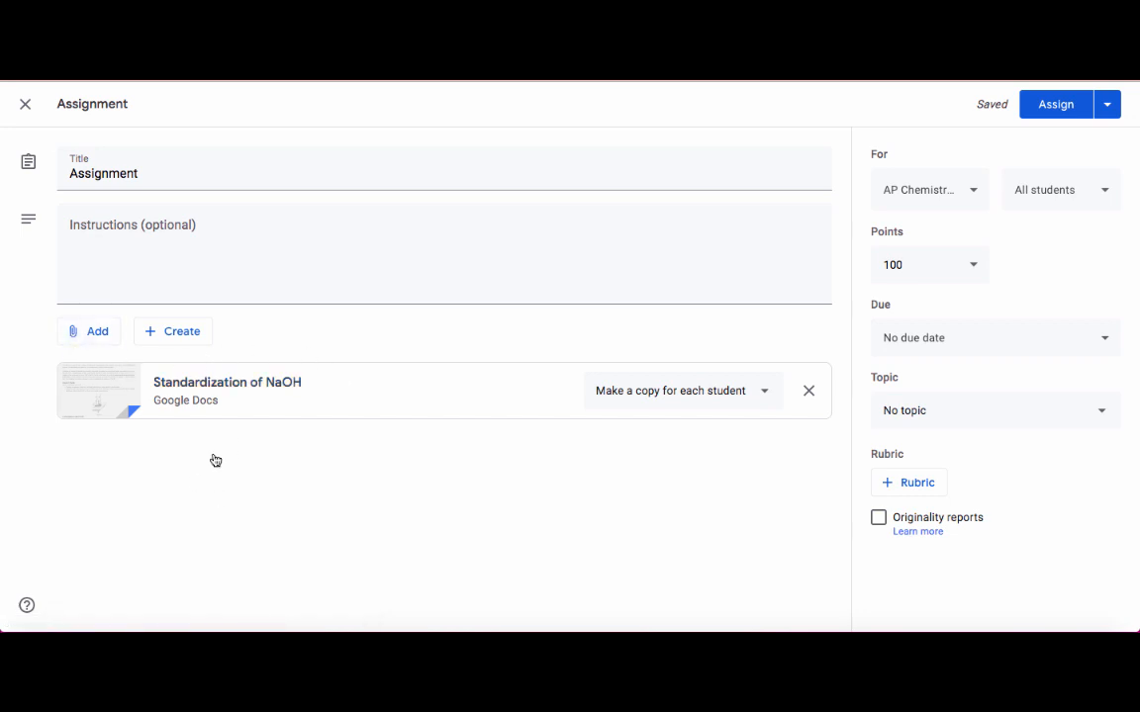
Review the file types that can be created for the assignment and the classes and students it can go to.
left_click(178, 332)
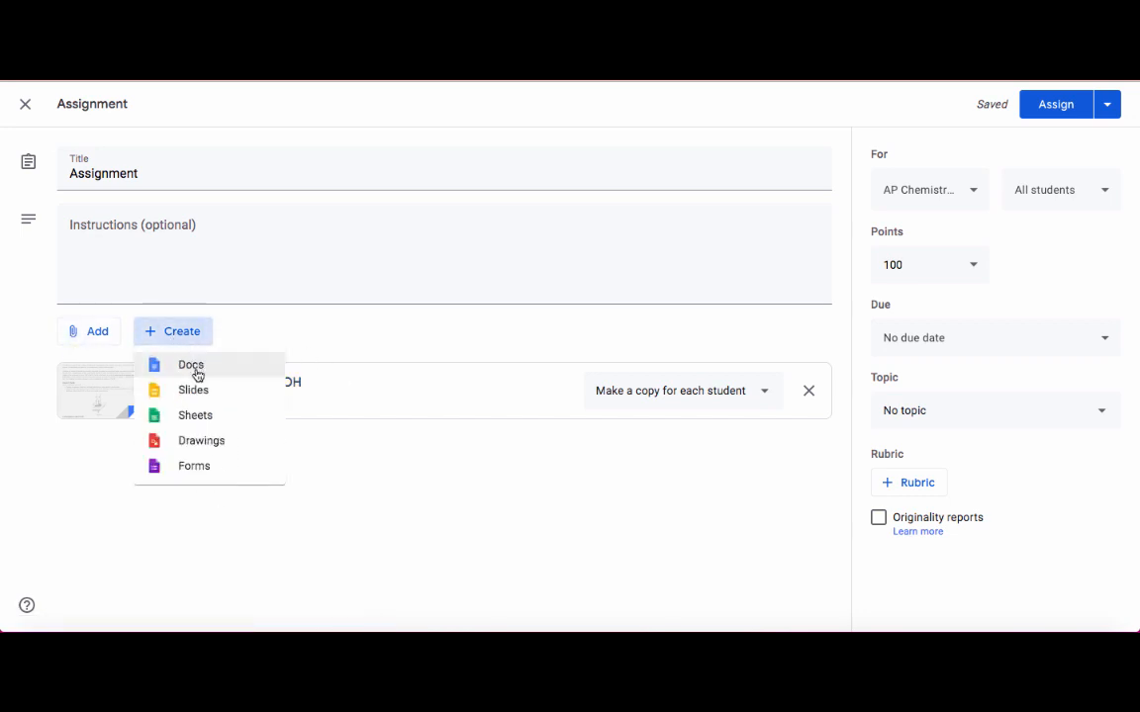
left_click(354, 336)
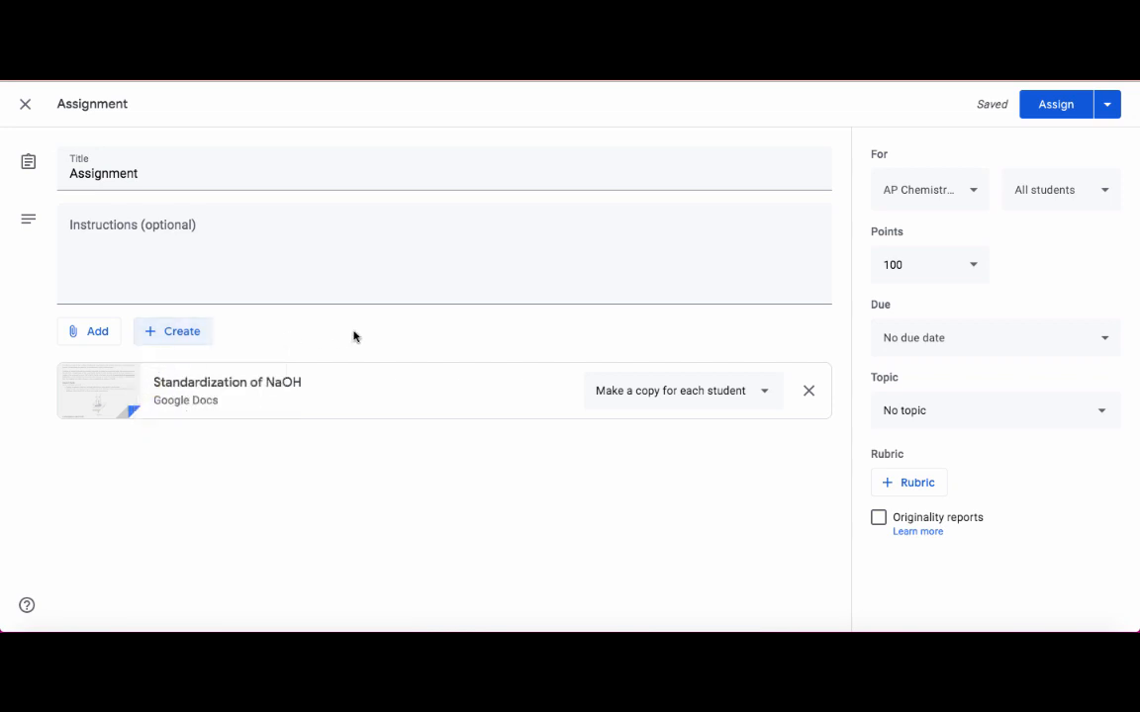
left_click(967, 188)
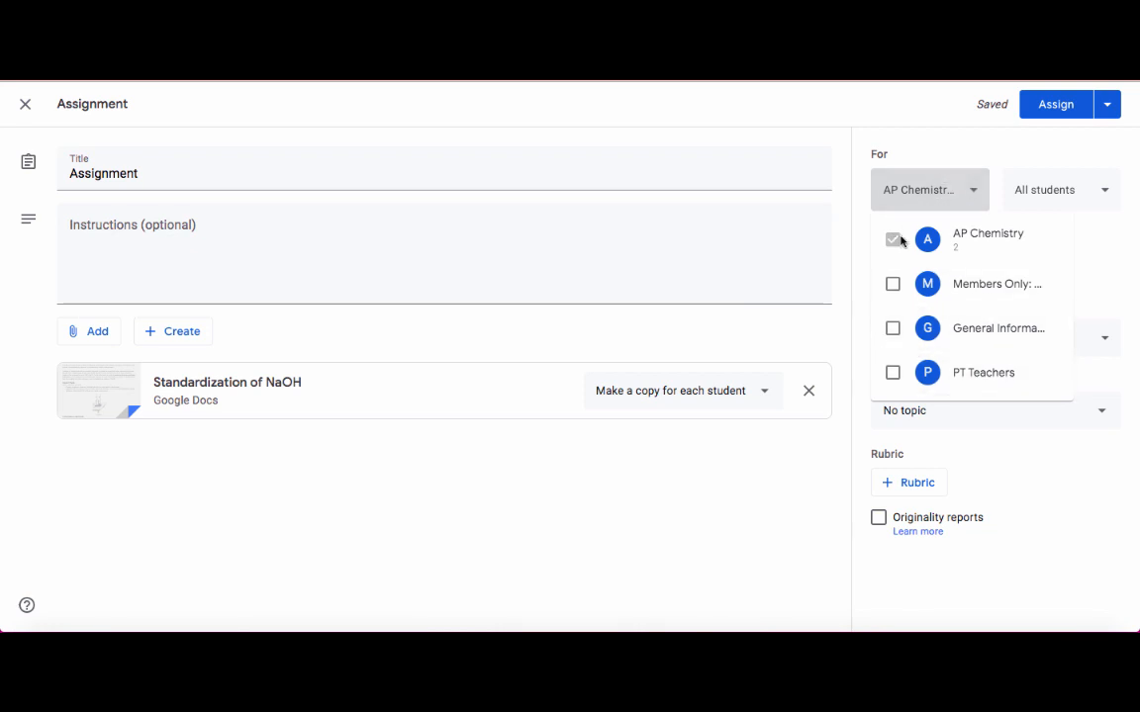
left_click(963, 152)
left_click(1056, 191)
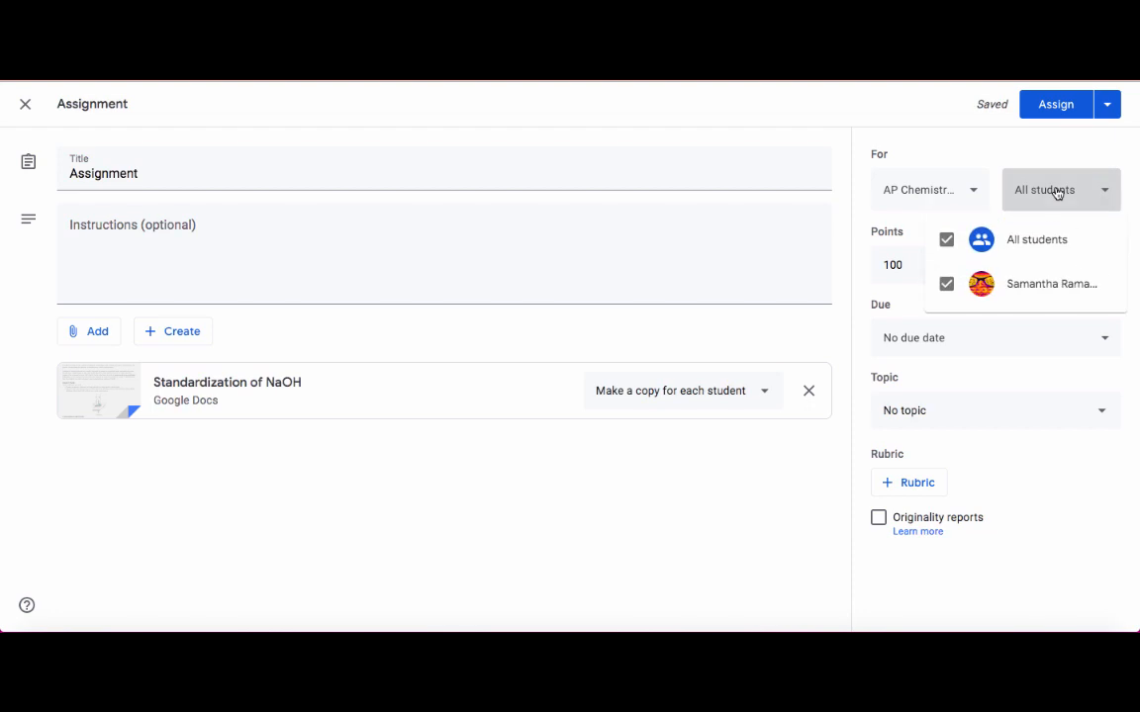
left_click(1027, 146)
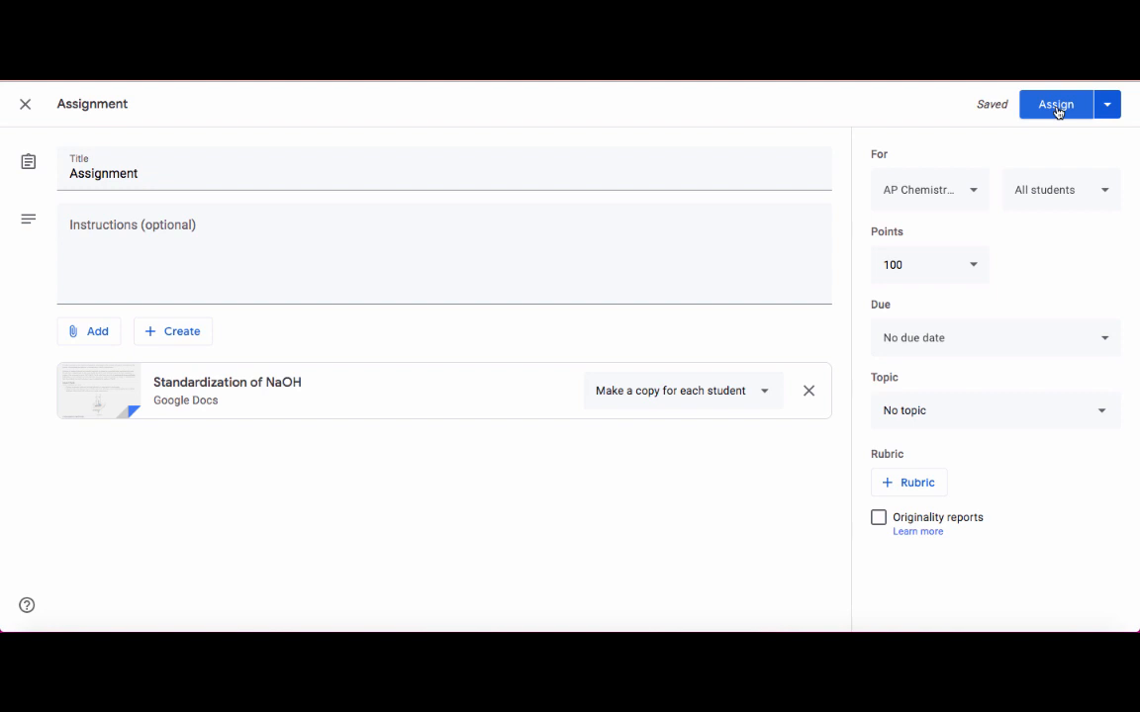
Assign the finished assignment to the AP Chemistry class immediately, without scheduling it or saving it as a draft.
left_click(1107, 106)
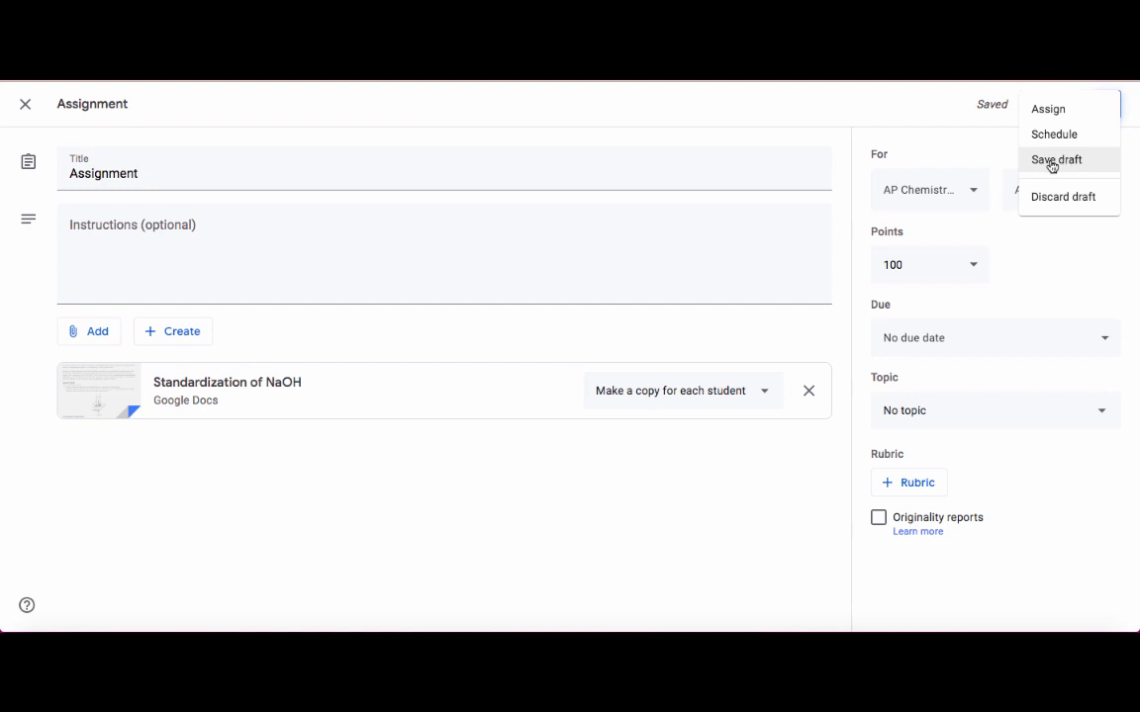
left_click(1051, 109)
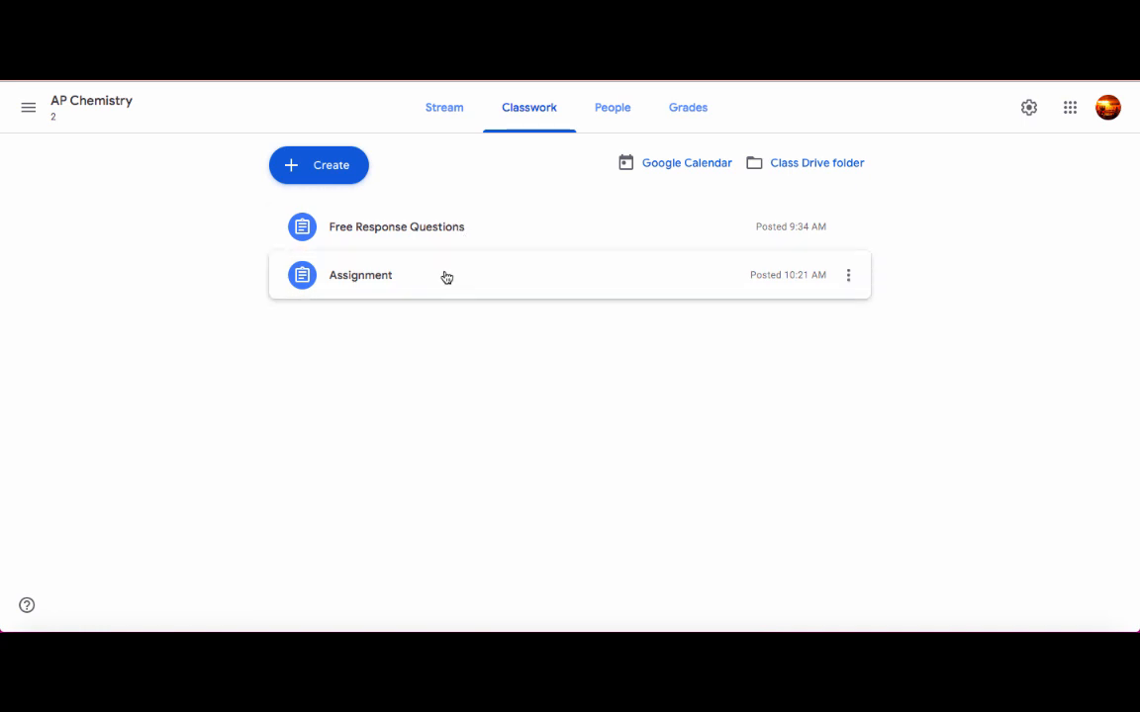
Expand Free Response Questions in the teacher's classwork list and open the full assignment.
left_click(543, 230)
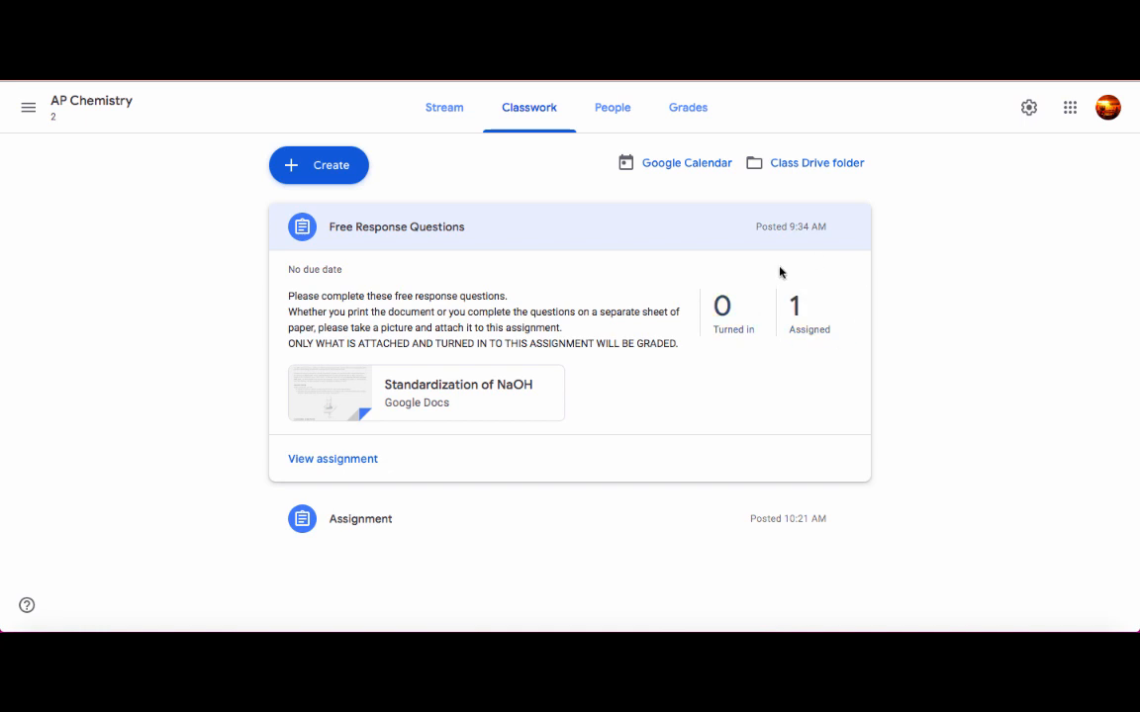
left_click(328, 461)
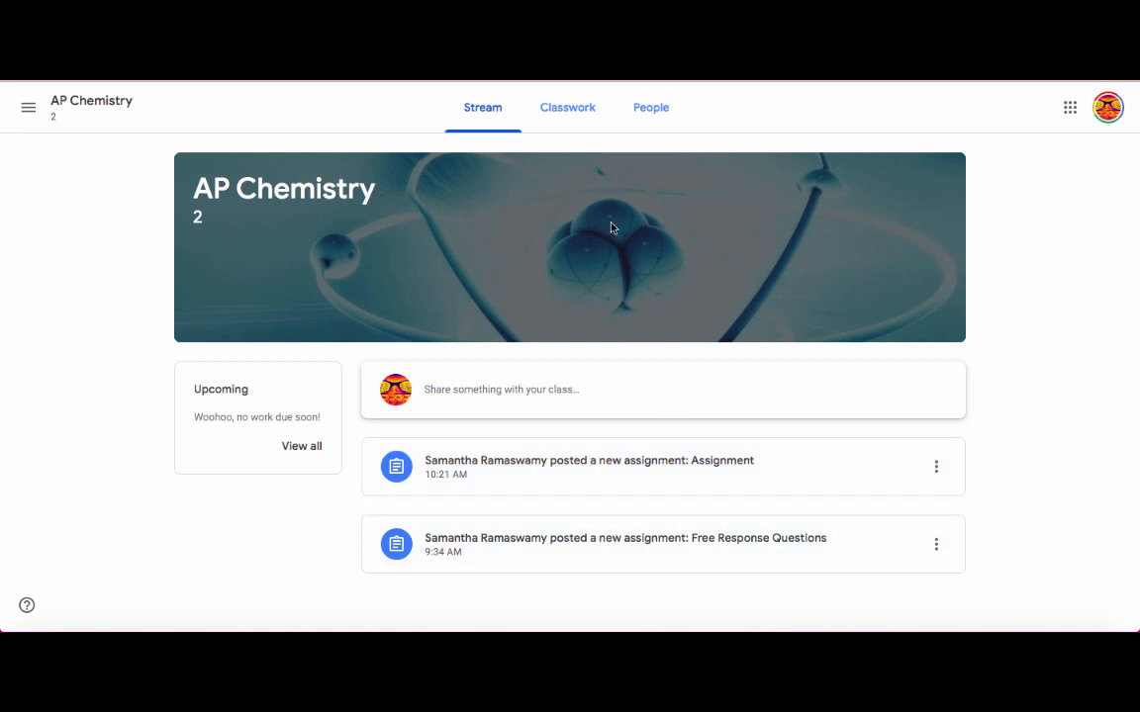
As the student, review both assignments in the classwork, open Free Response Questions and view the options for adding work.
left_click(583, 109)
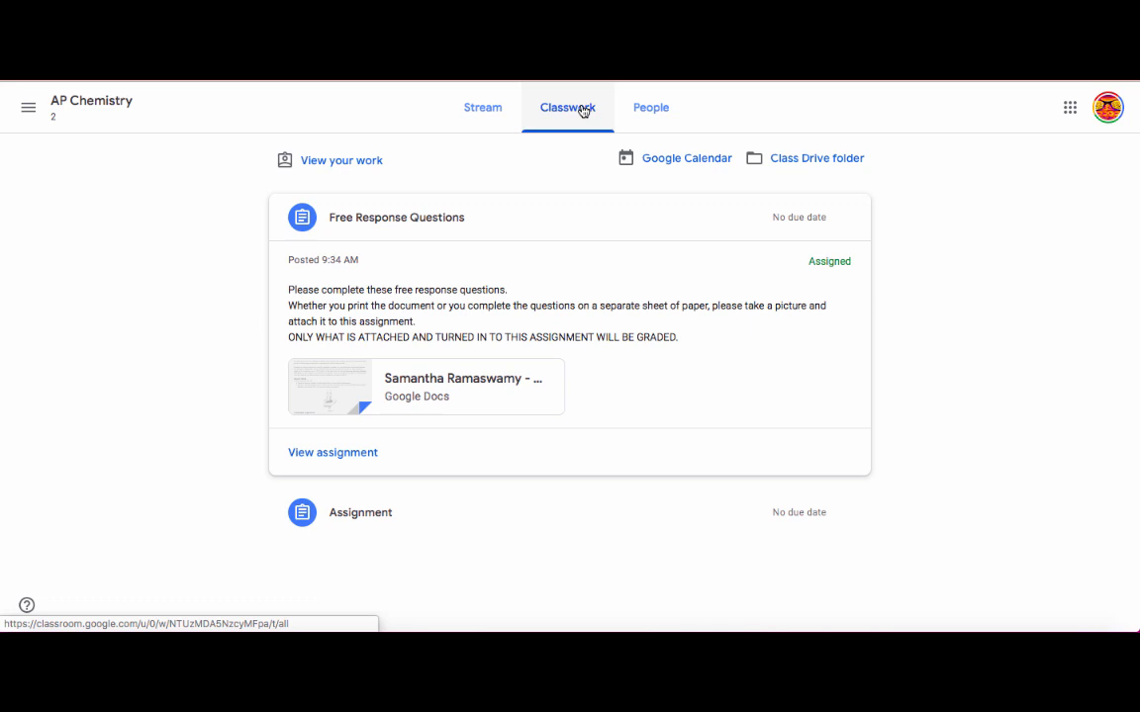
left_click(375, 517)
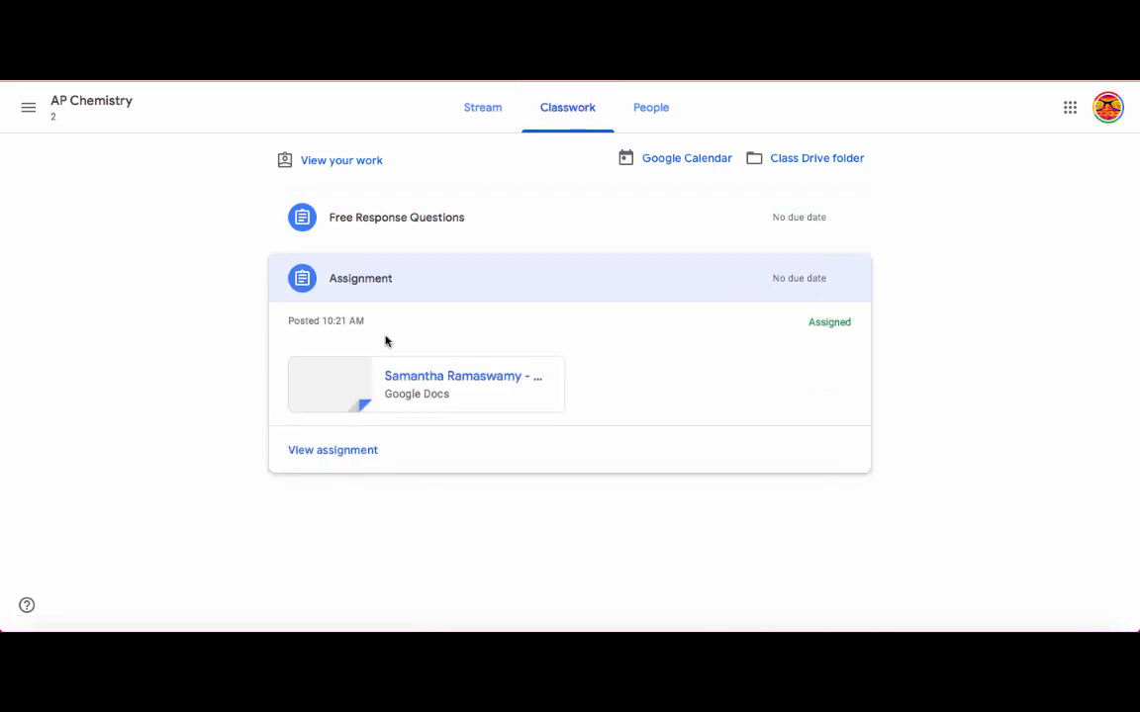
left_click(384, 229)
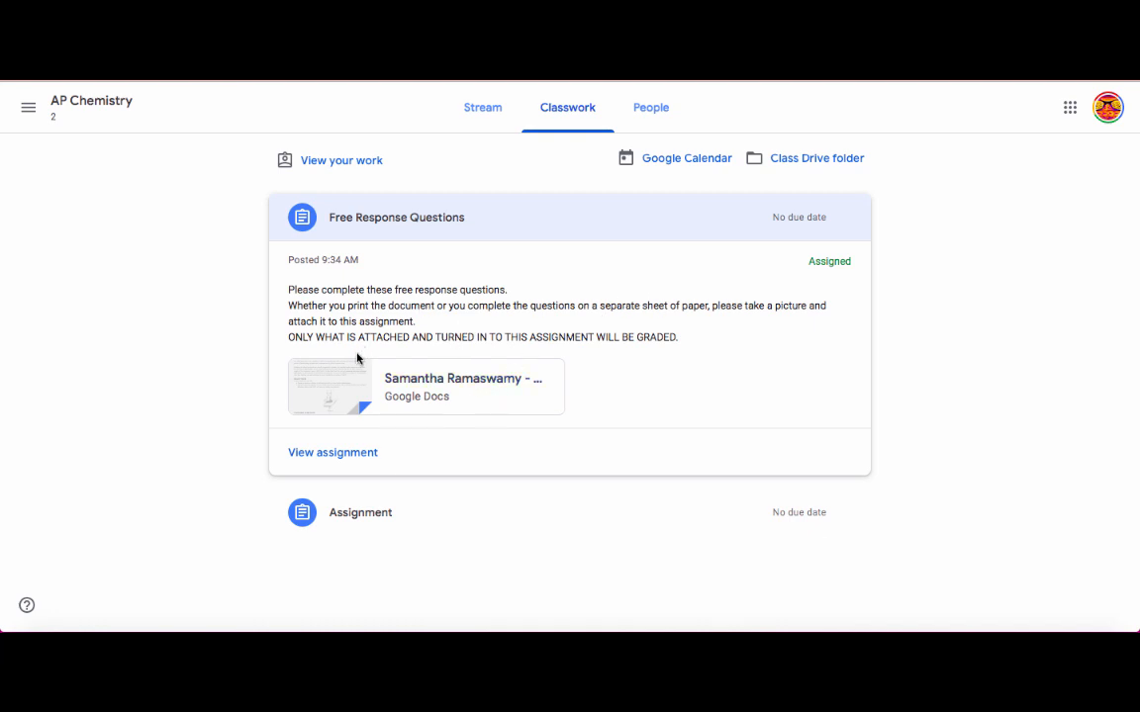
left_click(347, 456)
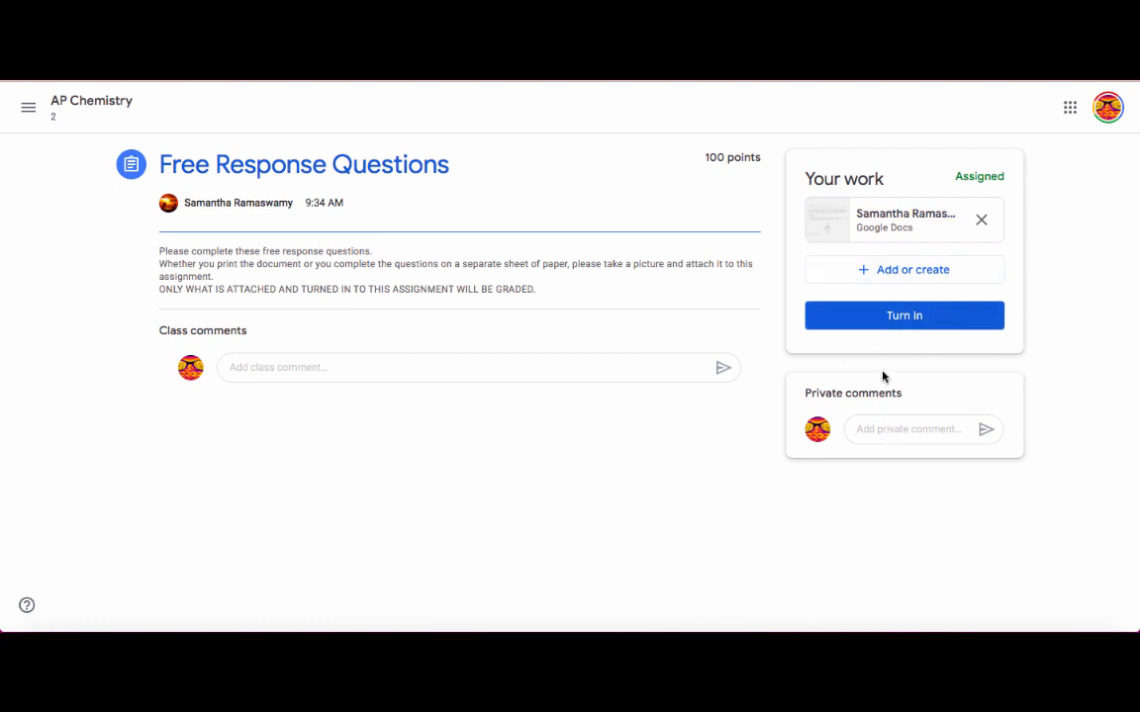
left_click(894, 273)
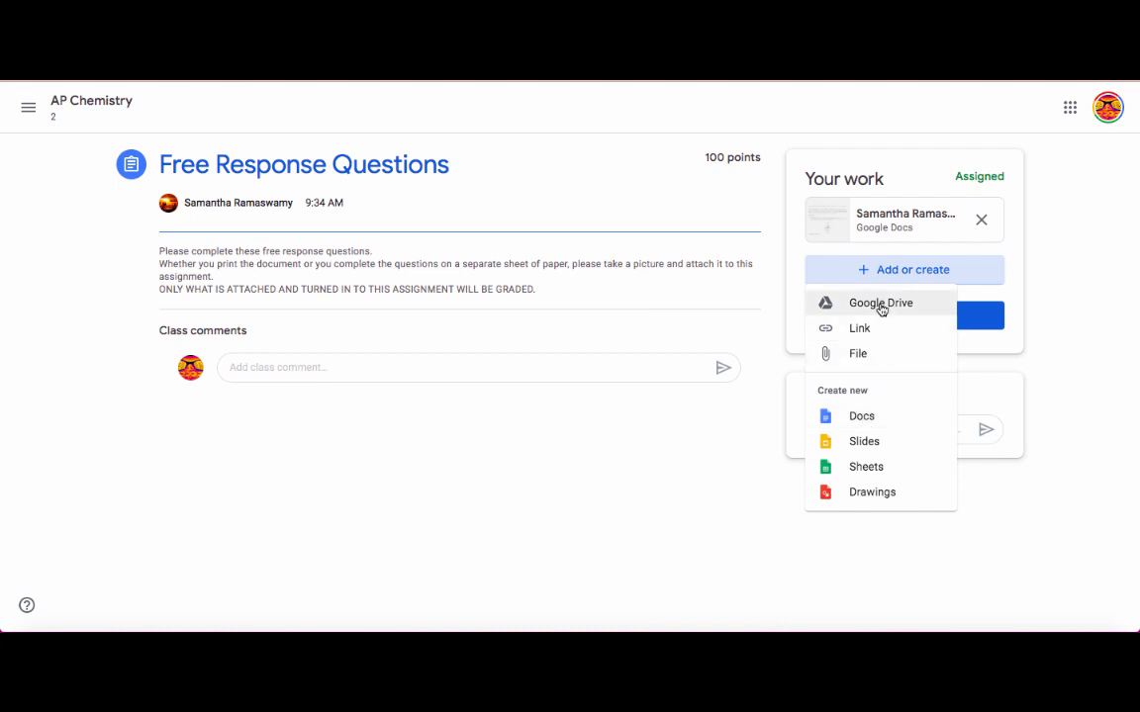
left_click(1072, 301)
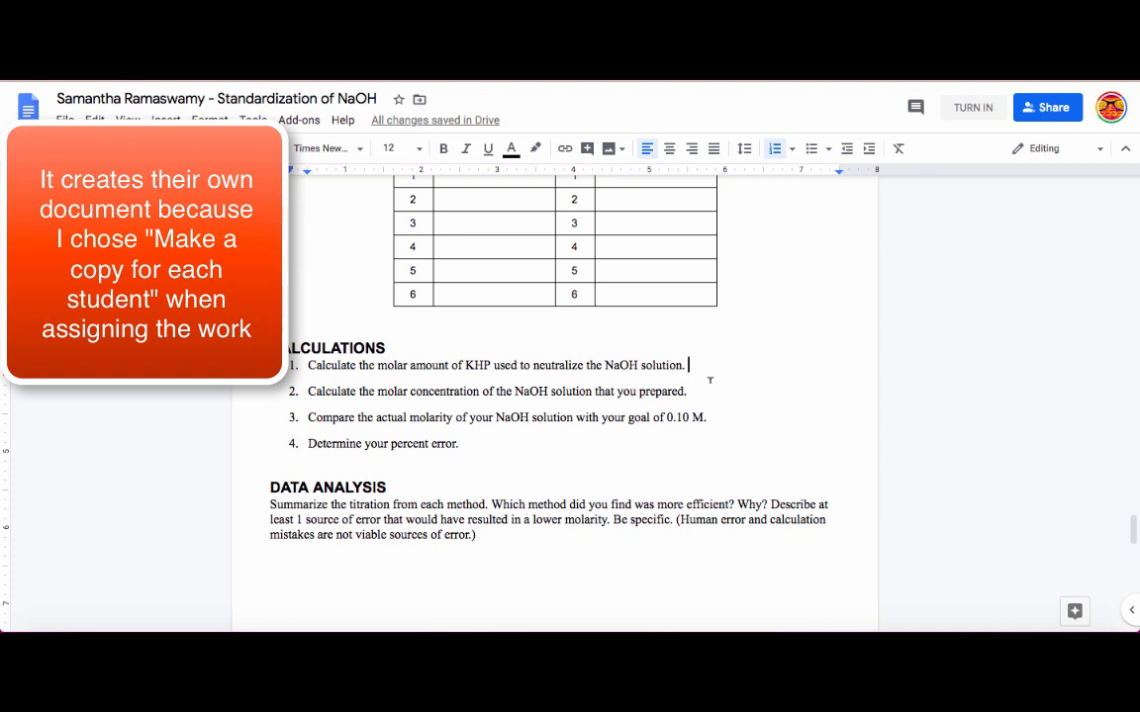
In the student's copy of Standardization of NaOH, add "Answer" below calculation question 1 and "Answre" below question 2.
key("Return")
key("BackSpace")
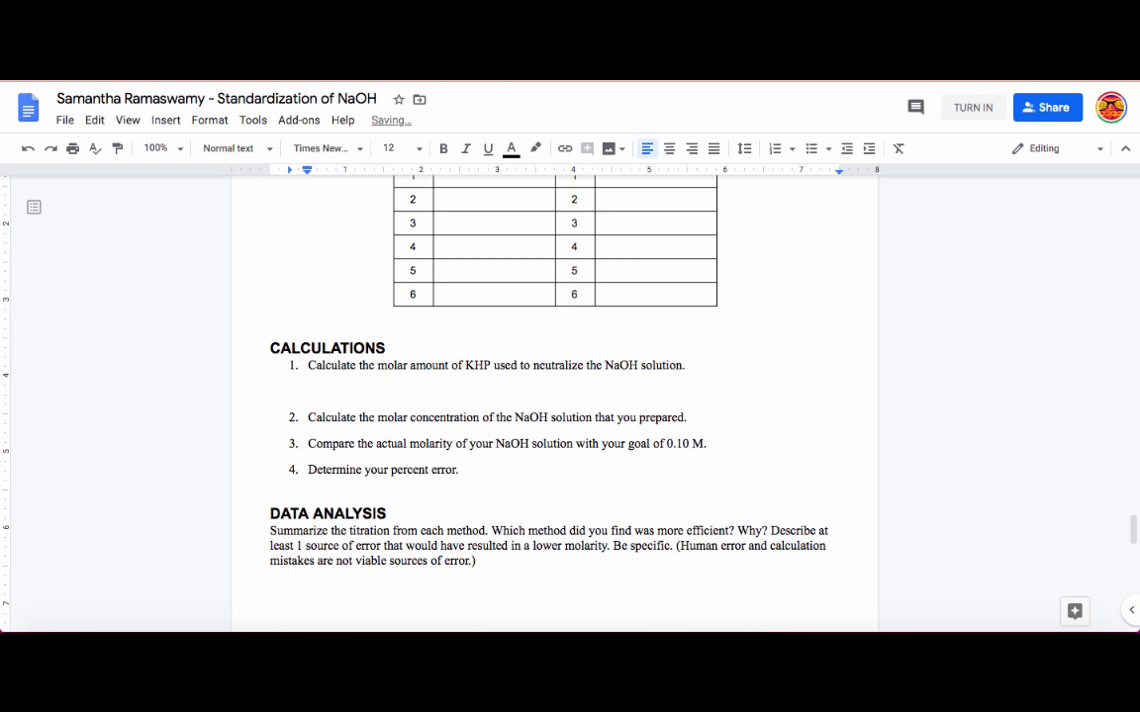
type("Answer")
left_click(711, 413)
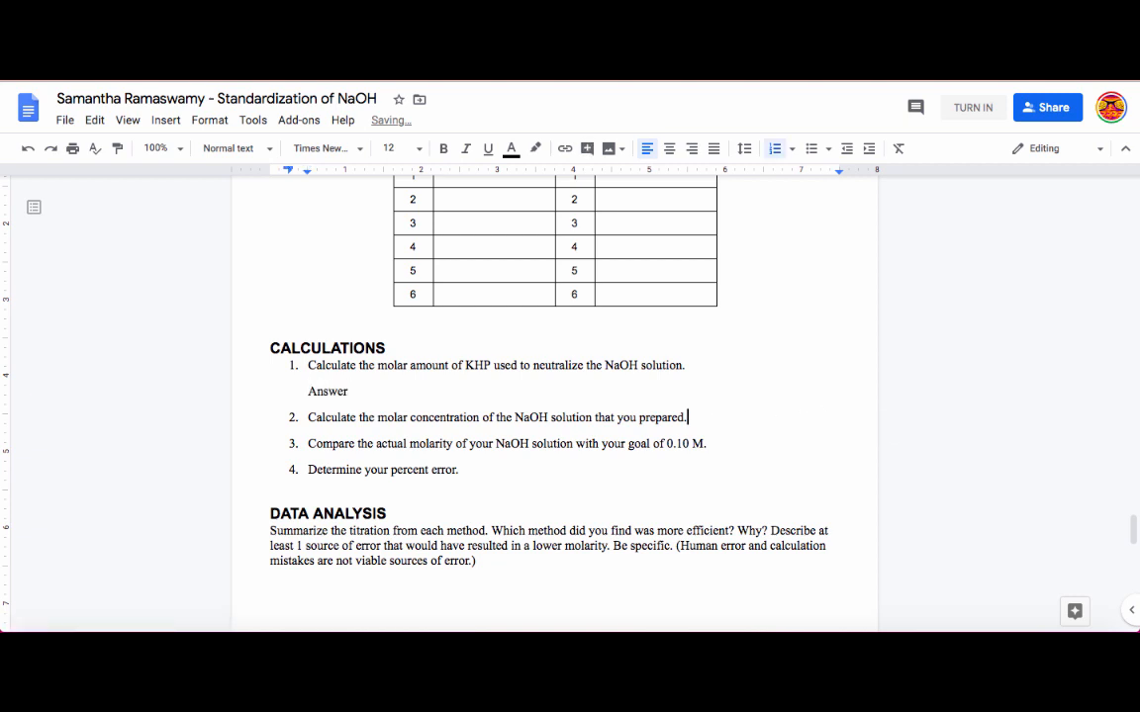
key("Return")
key("BackSpace")
type("Answre")
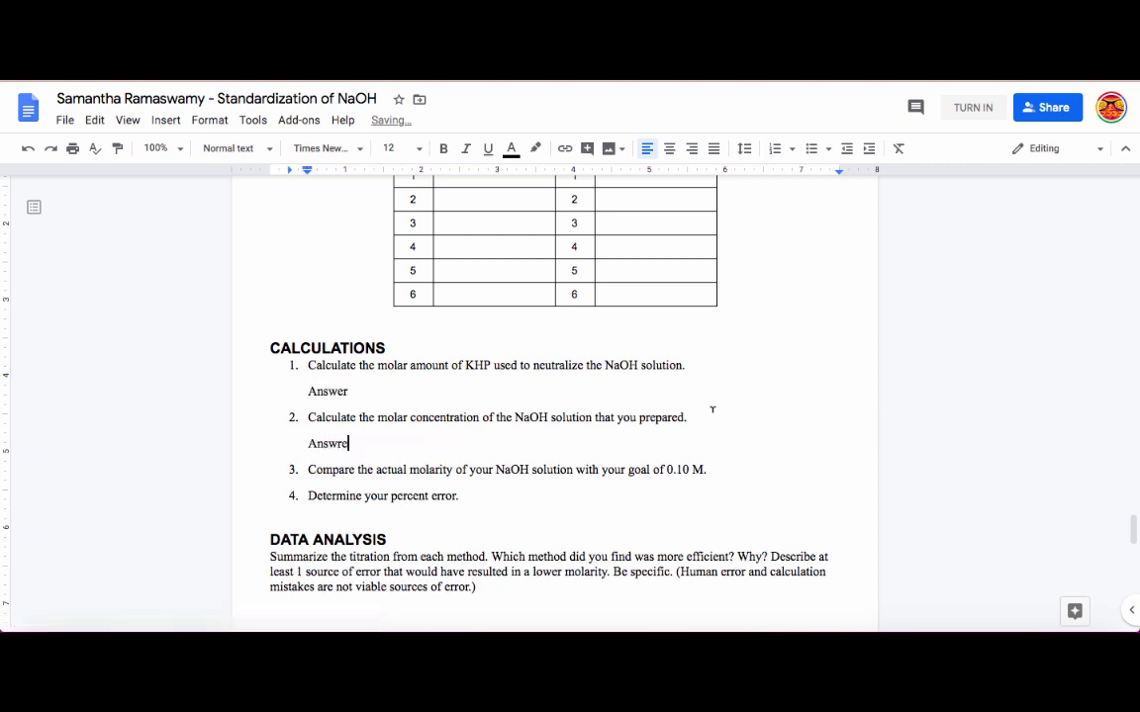
Correct the answer below calculation question 2 to "Answer" and turn in the student's document for Free Response Questions.
key("BackSpace")
key("BackSpace")
type("er")
left_click(974, 109)
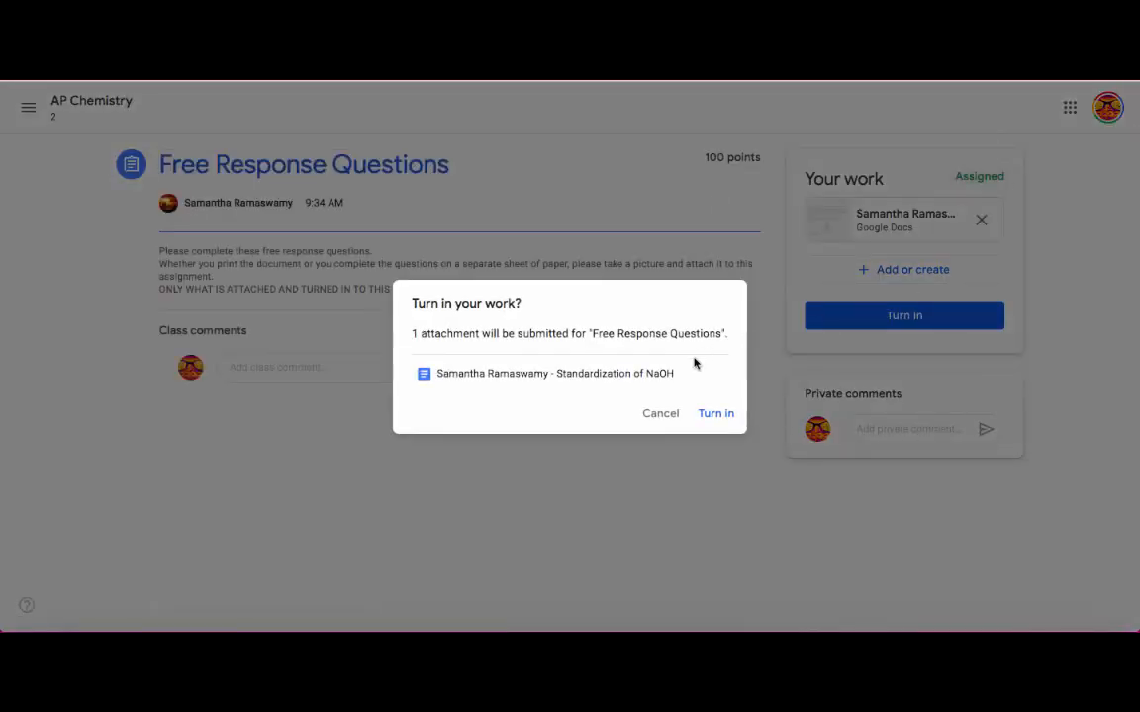
left_click(716, 416)
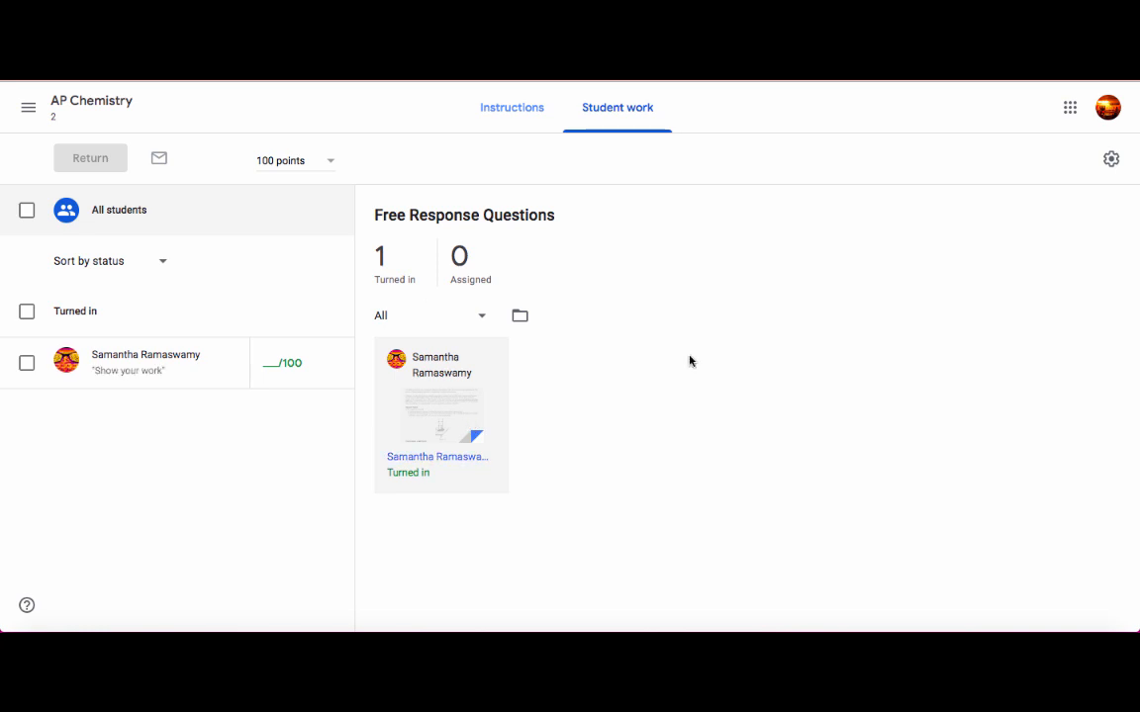
As the teacher, check the Free Response Questions instructions, then open the student's submitted document at its Calculations section.
left_click(500, 116)
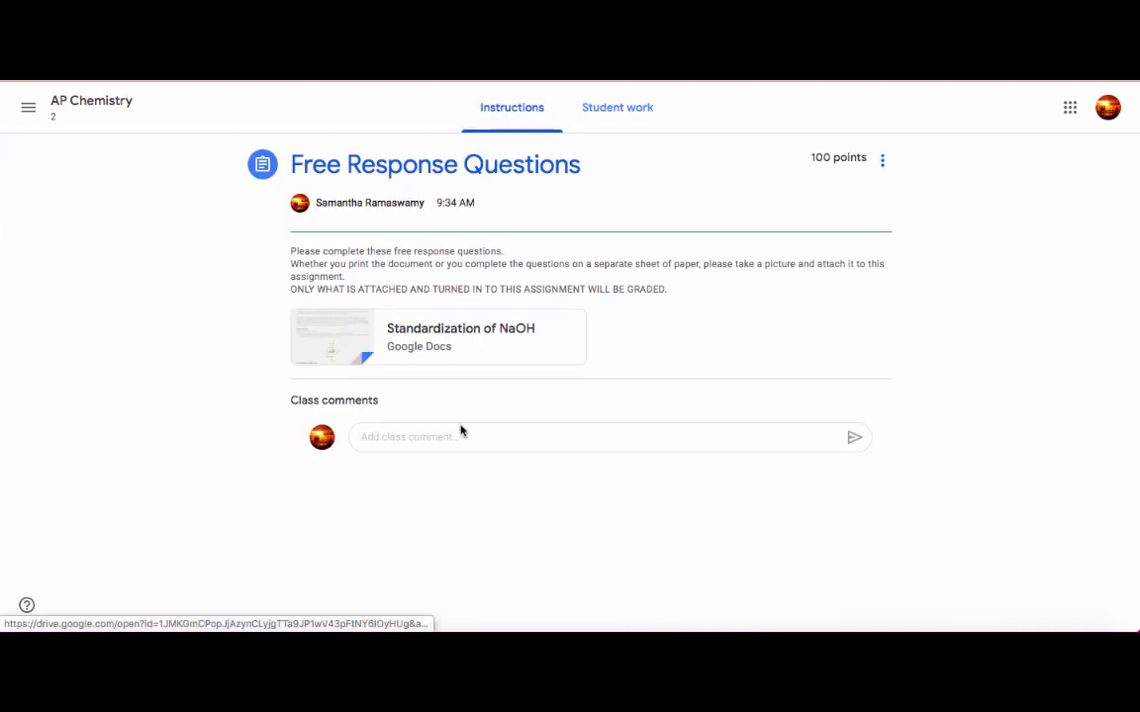
left_click(623, 107)
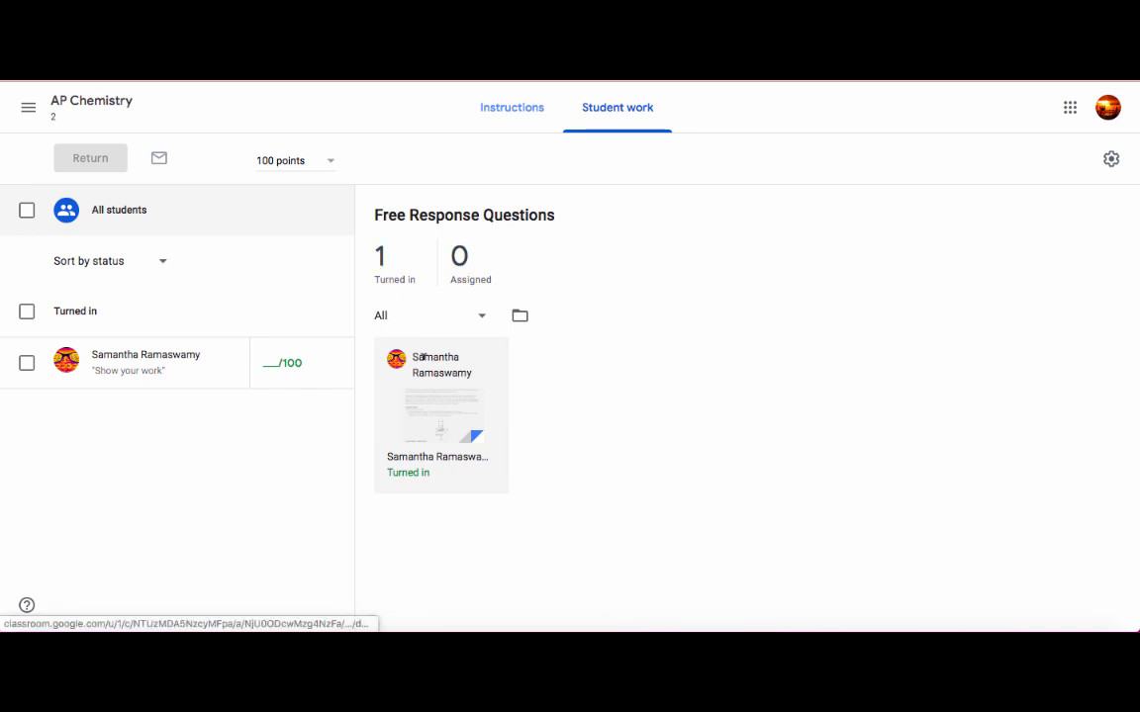
left_click(415, 454)
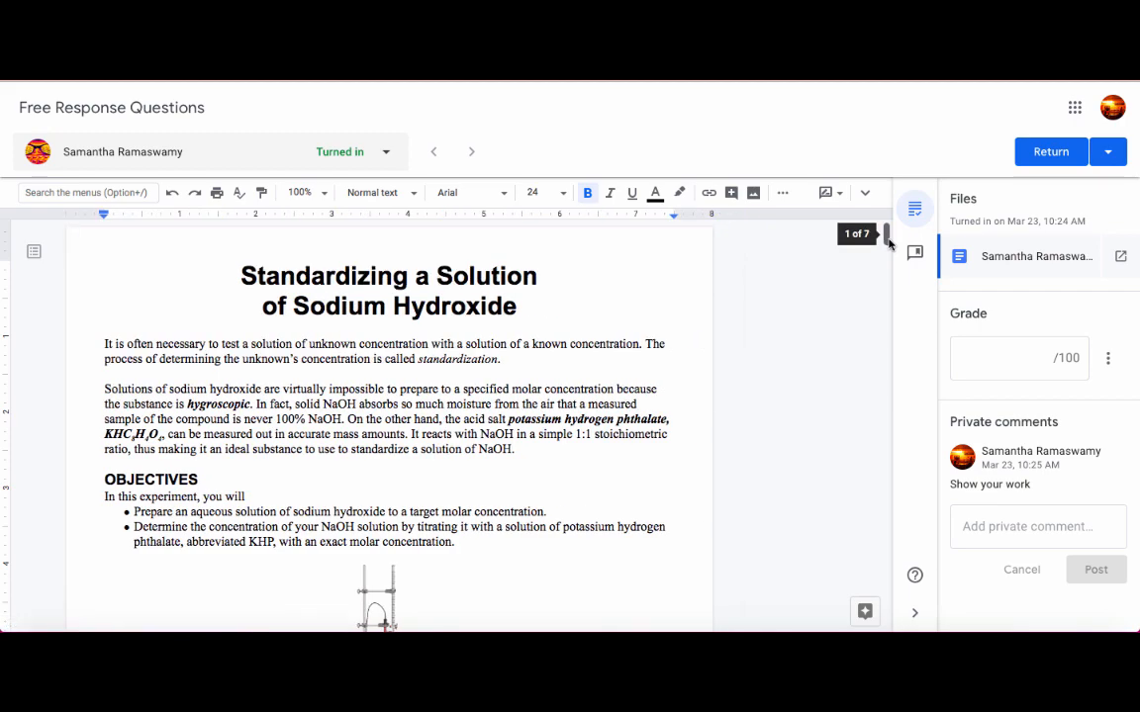
scroll(868, 389, "down", 10)
scroll(868, 389, "down", 12)
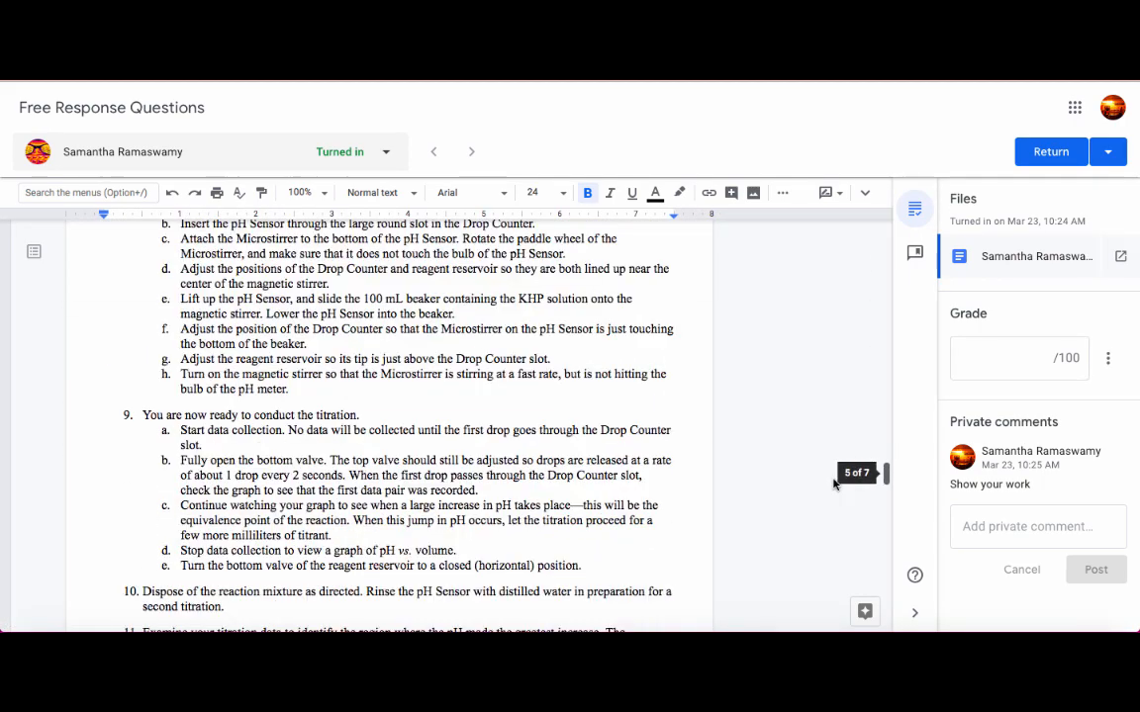
scroll(808, 546, "down", 8)
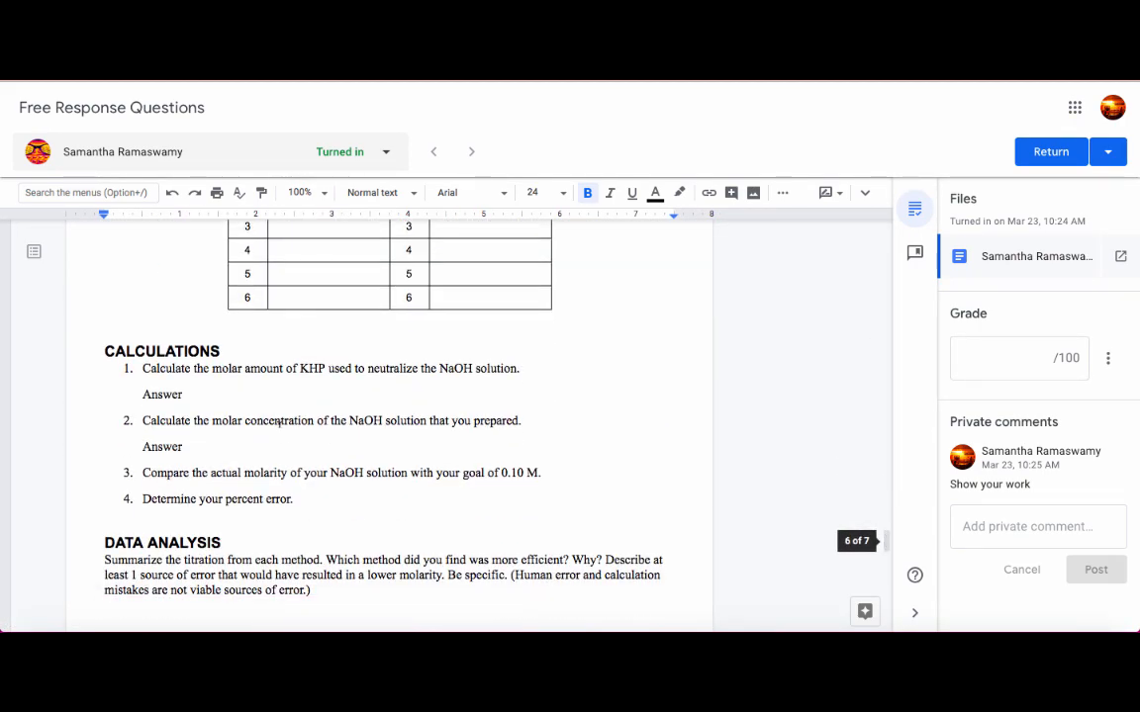
Add the comment "Show your work" to the student's answer below calculation question 1.
left_click_drag(184, 394, 137, 399)
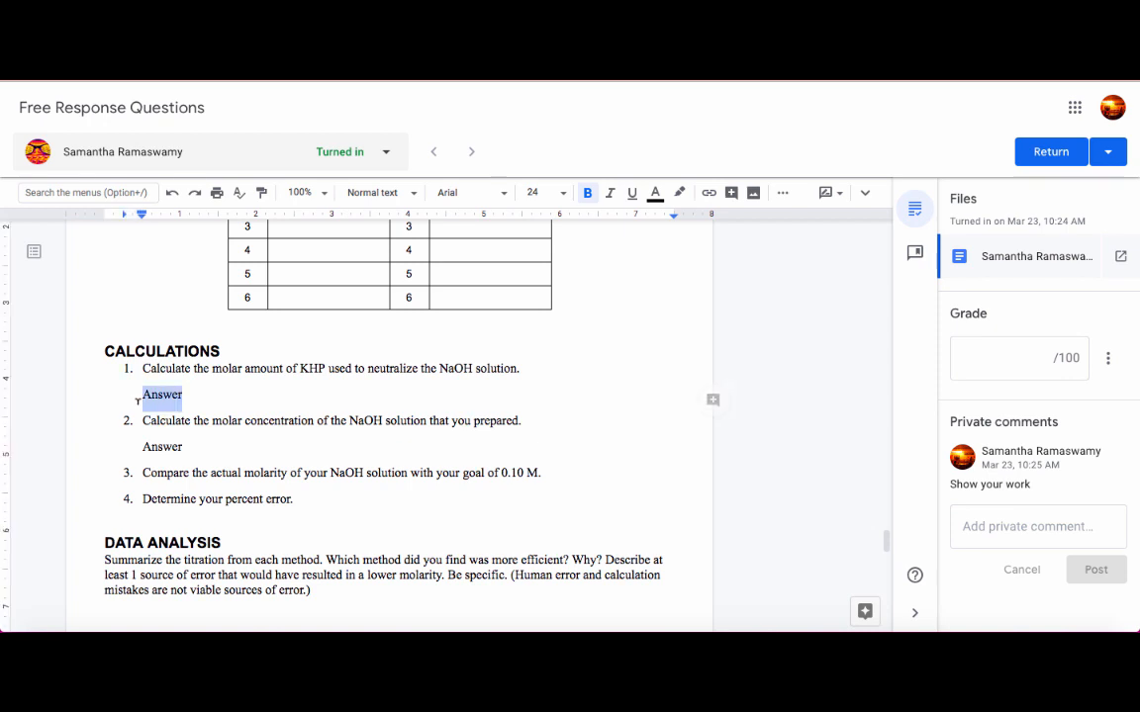
left_click(714, 400)
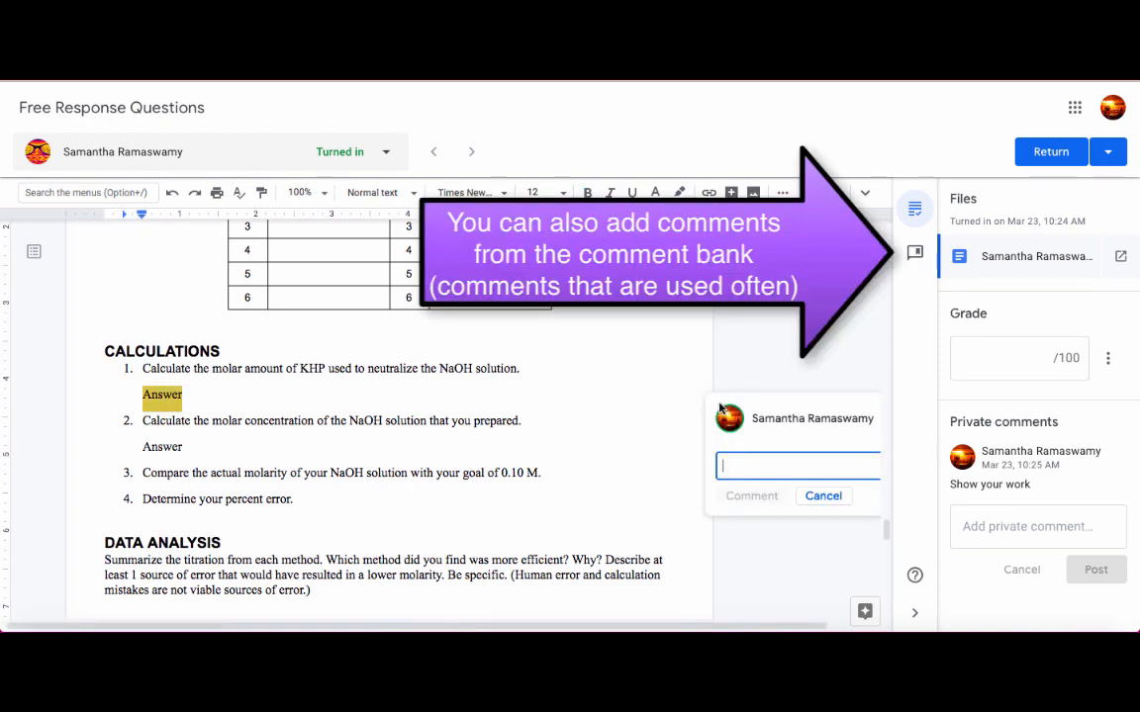
type("Show your work")
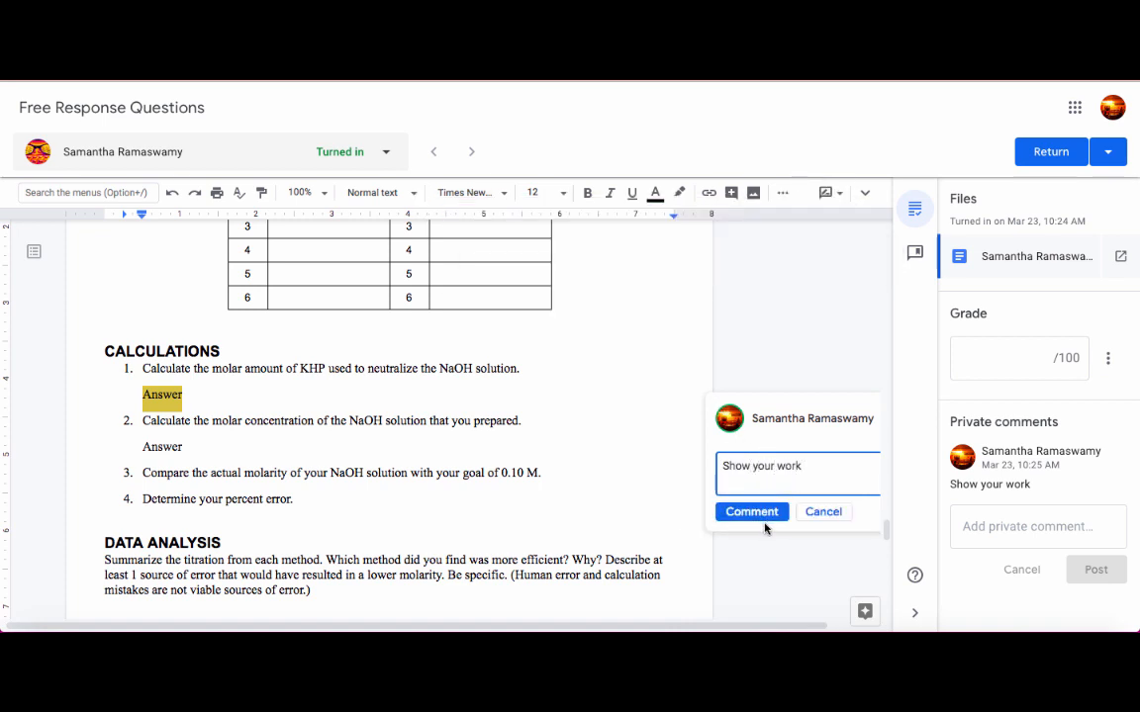
left_click(753, 512)
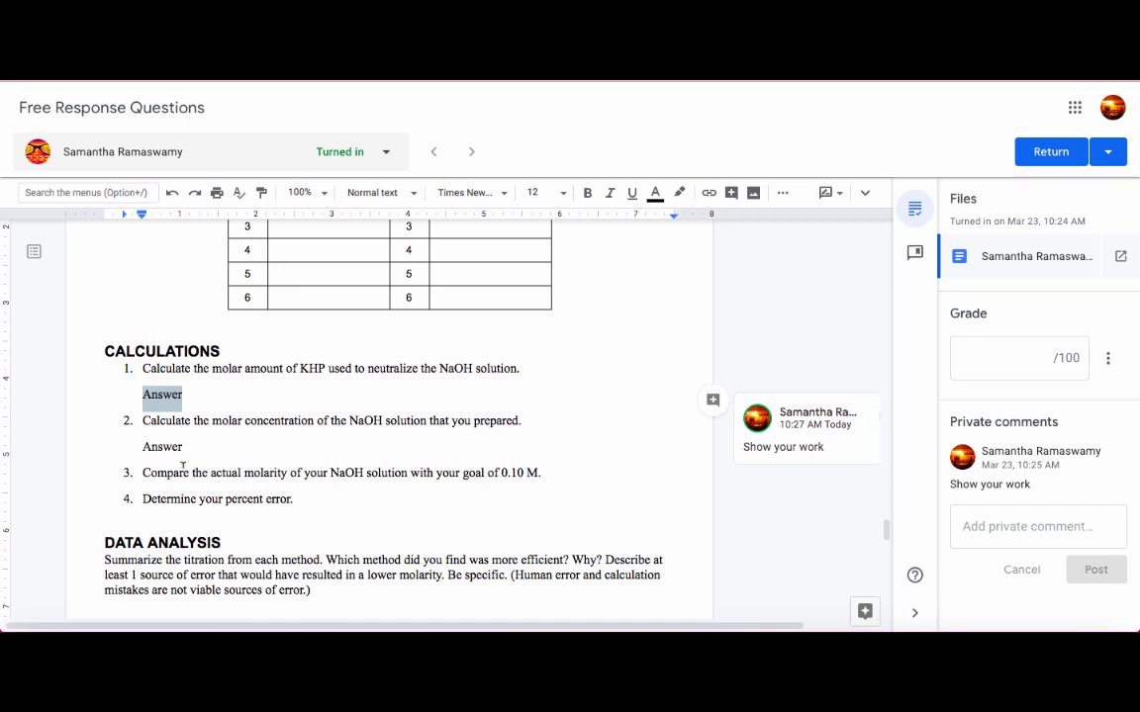
Add the comment "Be more specific" to the student's answer below calculation question 2.
left_click_drag(183, 441, 144, 446)
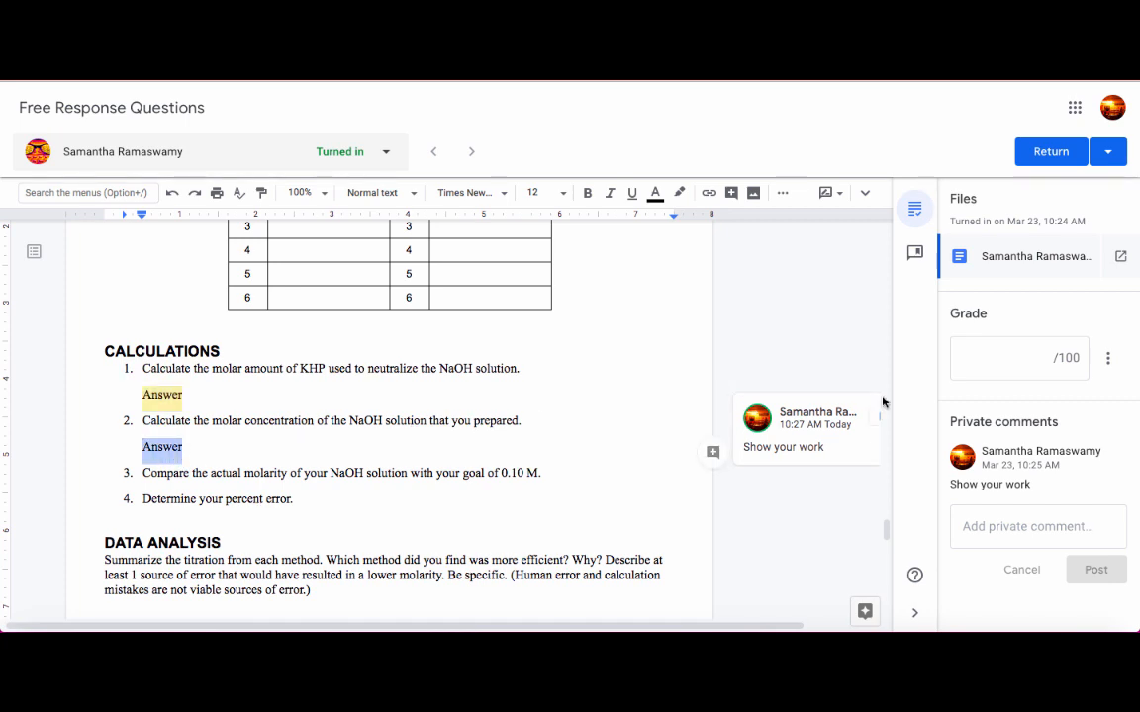
left_click(712, 454)
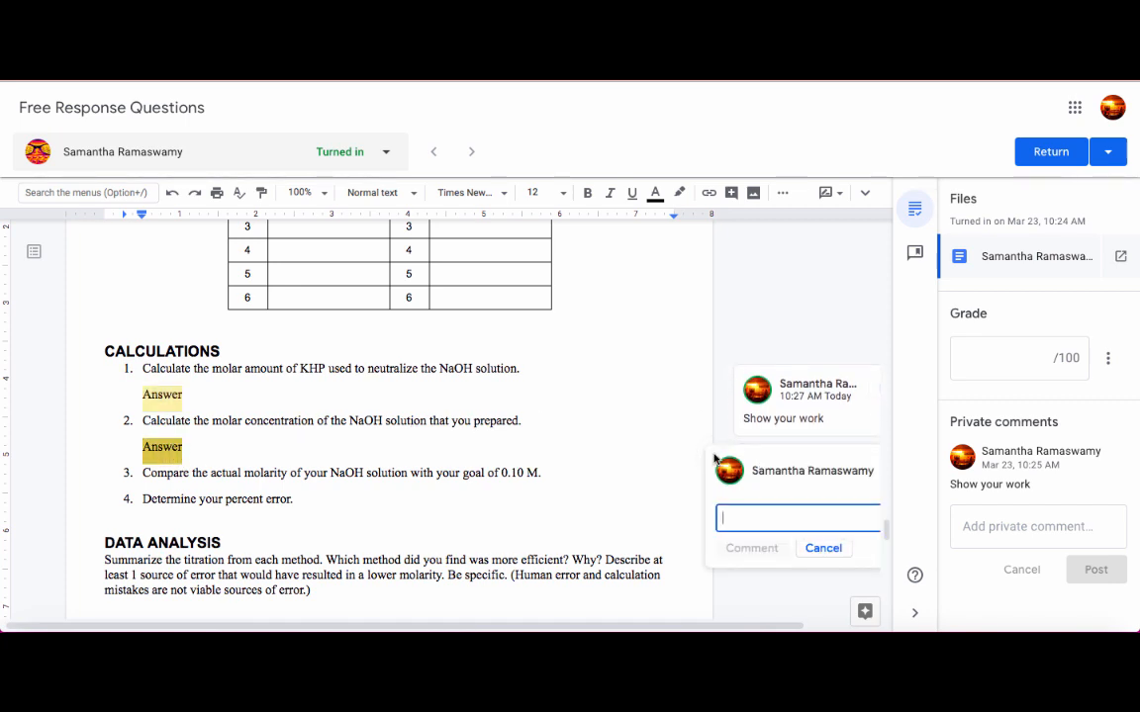
type("B")
key("BackSpace")
type("Be more s")
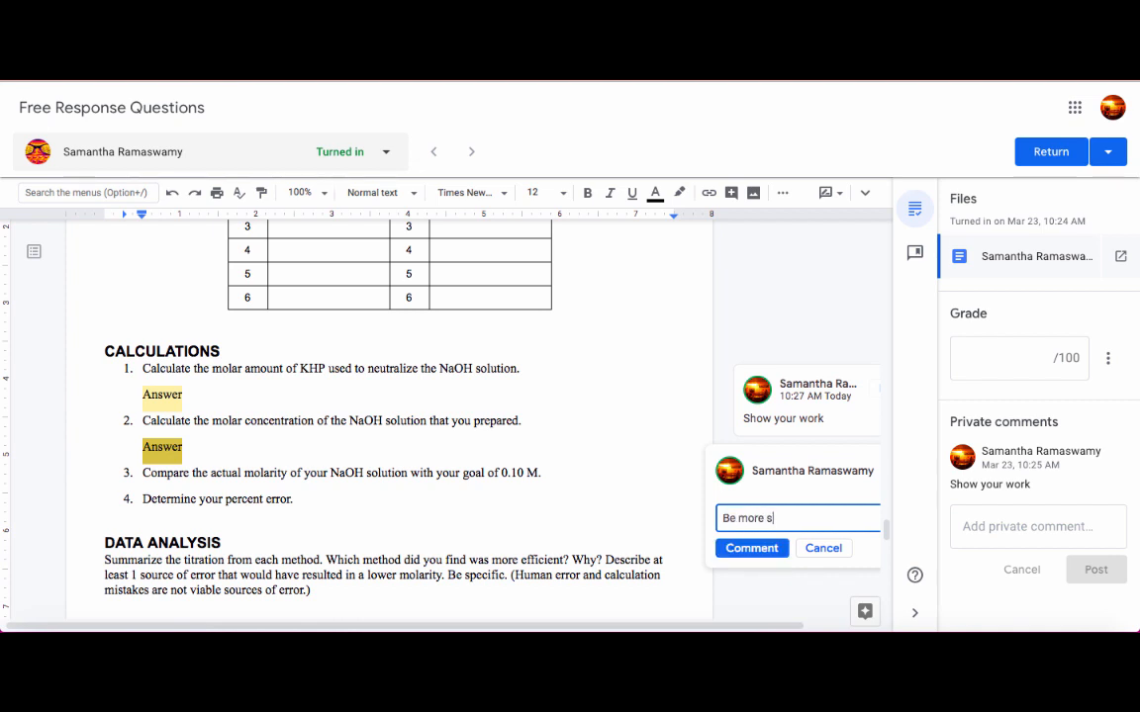
type("pecific")
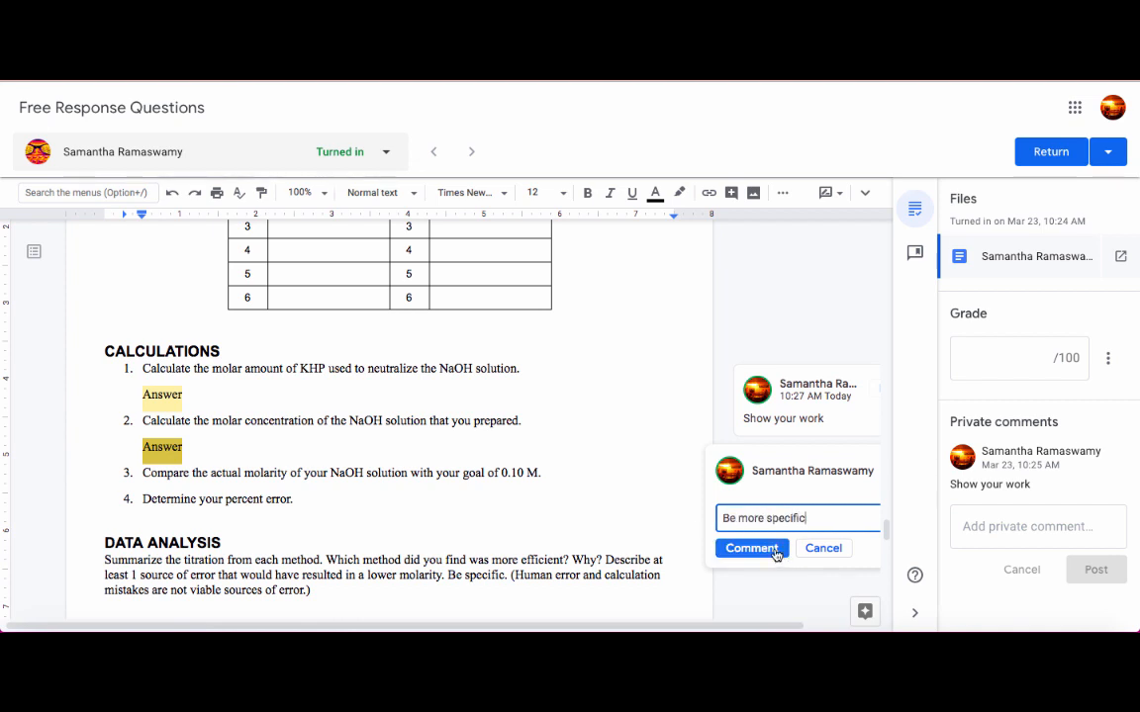
left_click(764, 548)
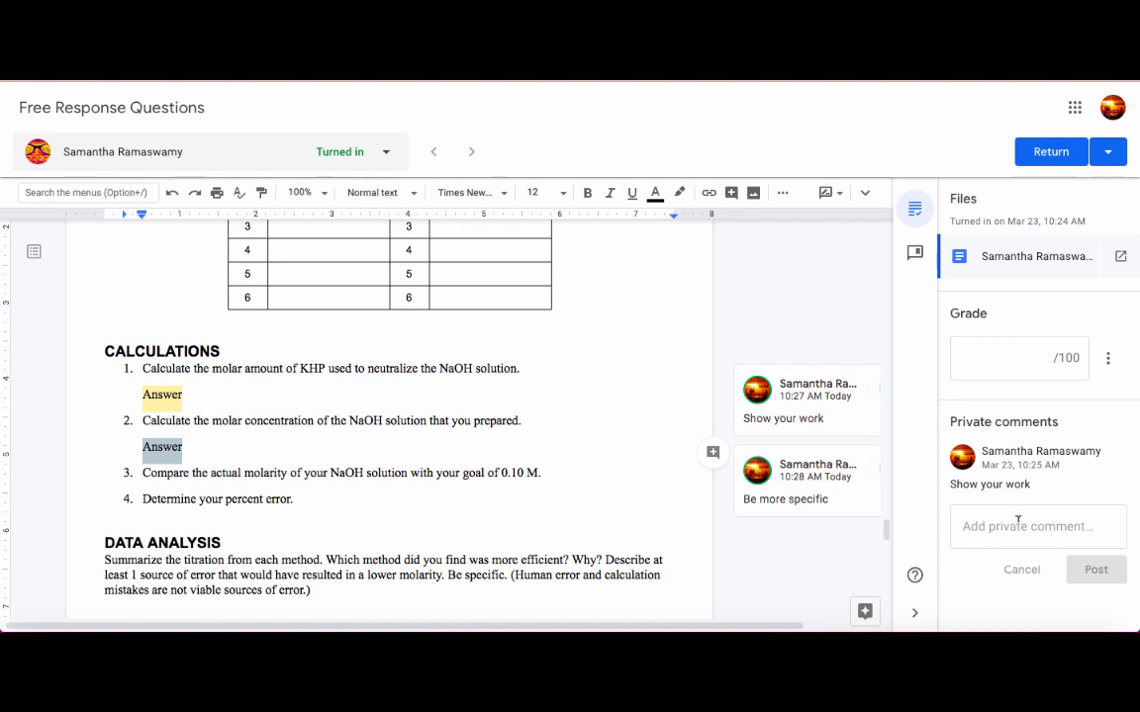
Grade the submission 90 out of 100 and return the work to the student.
left_click(1009, 362)
type("90")
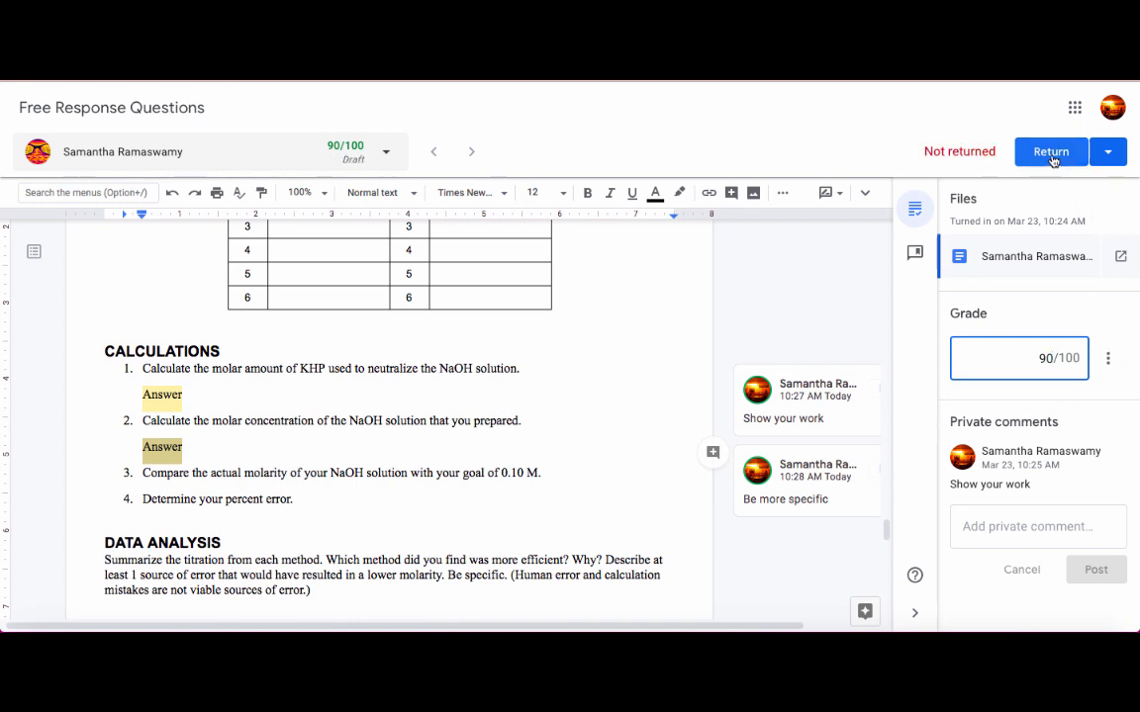
left_click(1107, 154)
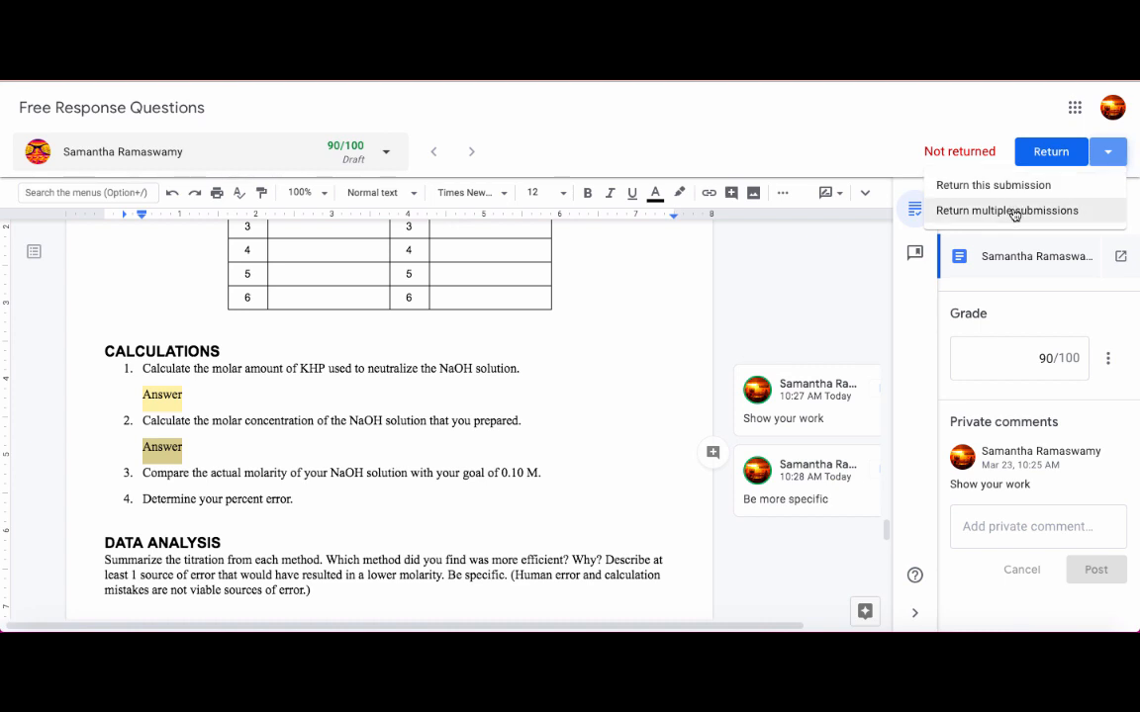
left_click(1049, 151)
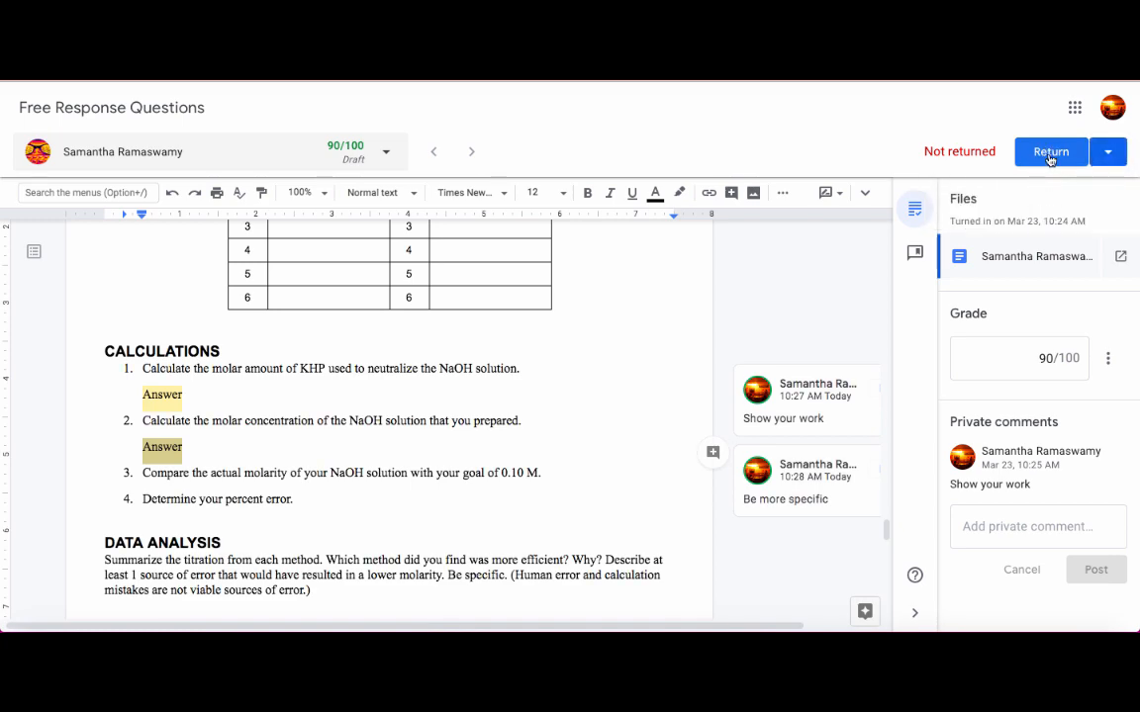
left_click(1050, 155)
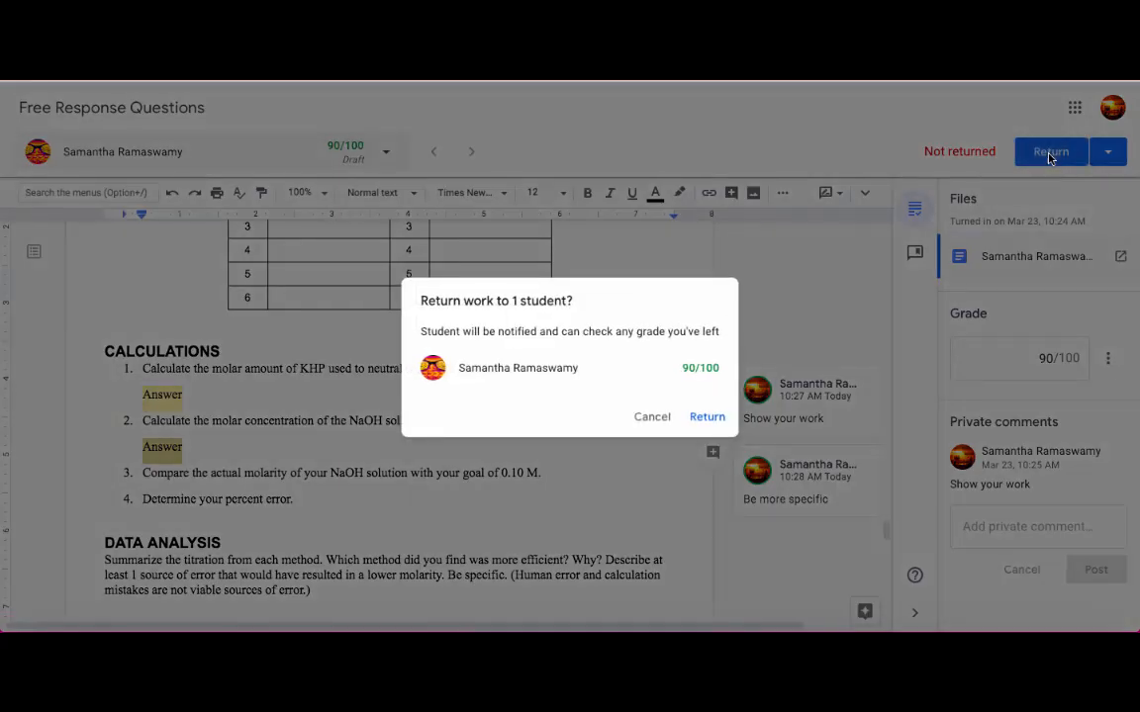
left_click(708, 412)
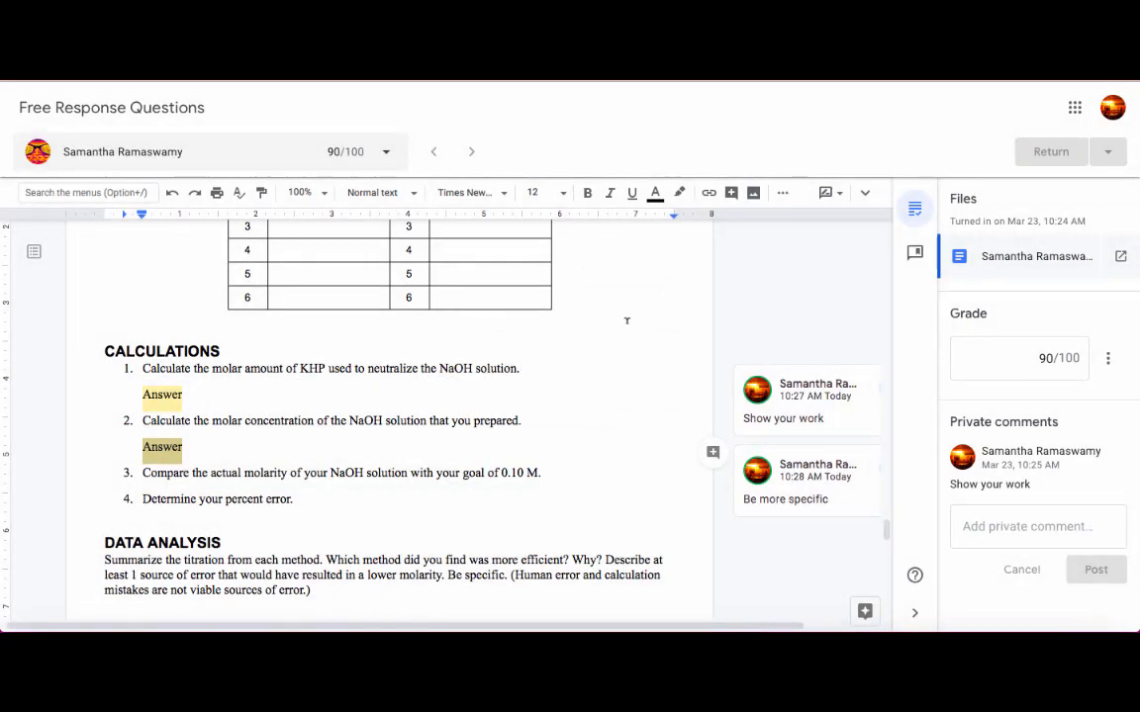
Go back to the AP Chemistry class and review its people list and gradebook, ending on the class stream.
left_click(593, 83)
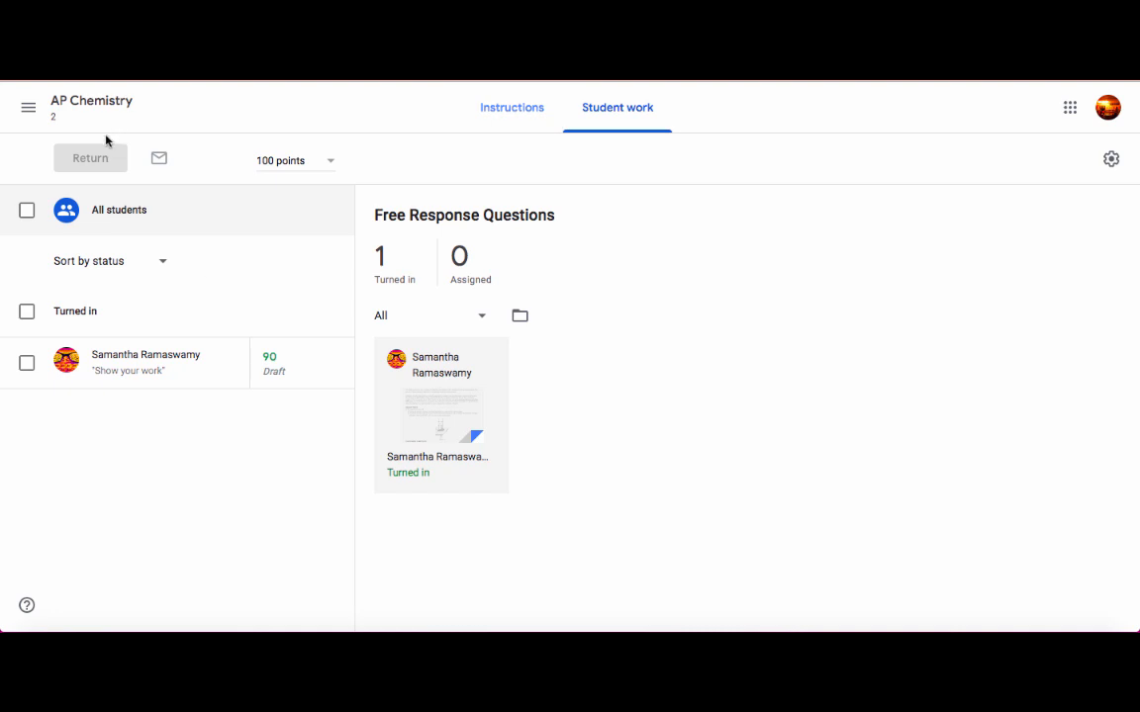
left_click(71, 100)
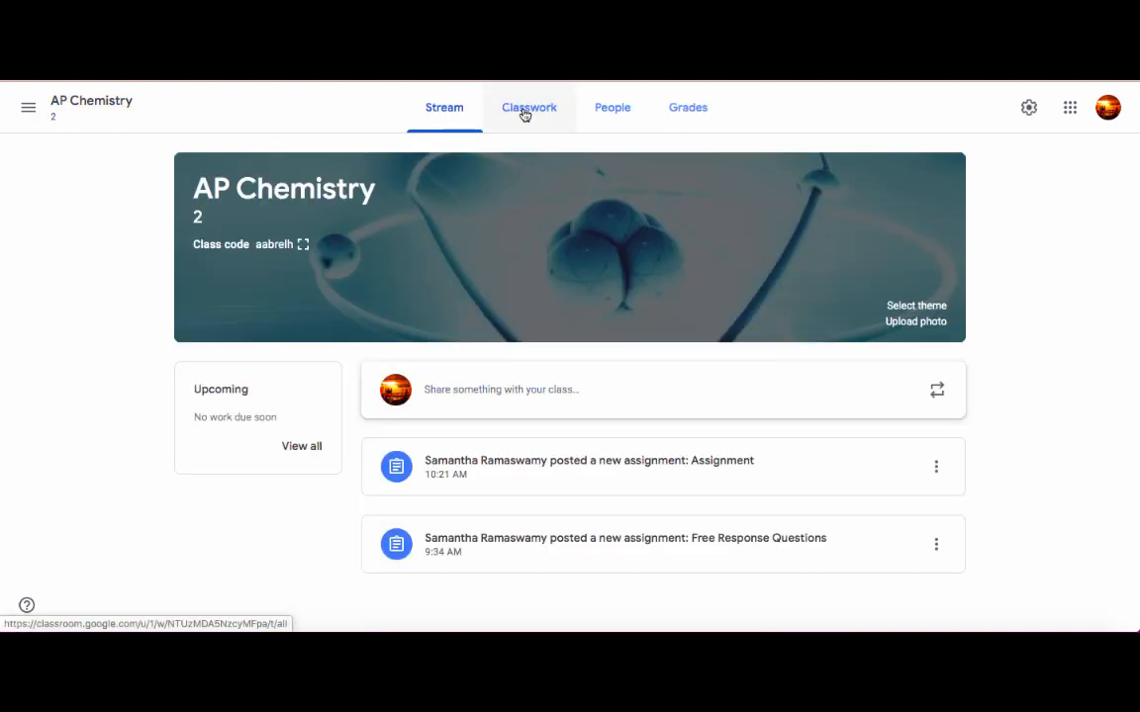
left_click(606, 109)
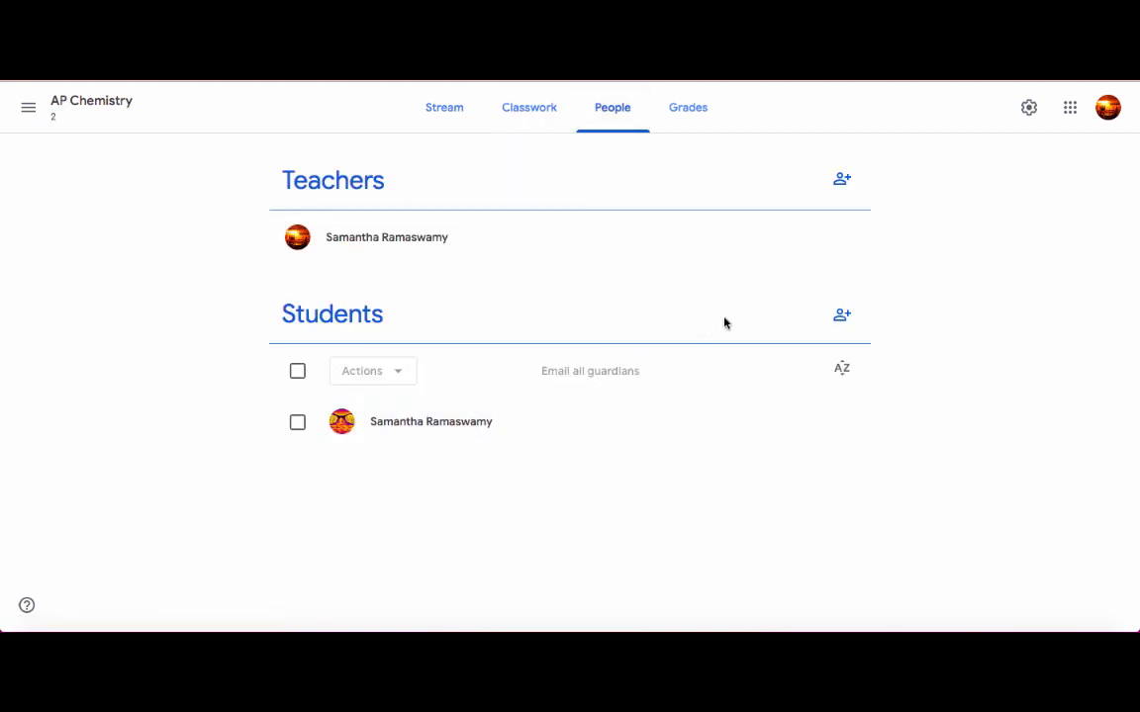
left_click(690, 109)
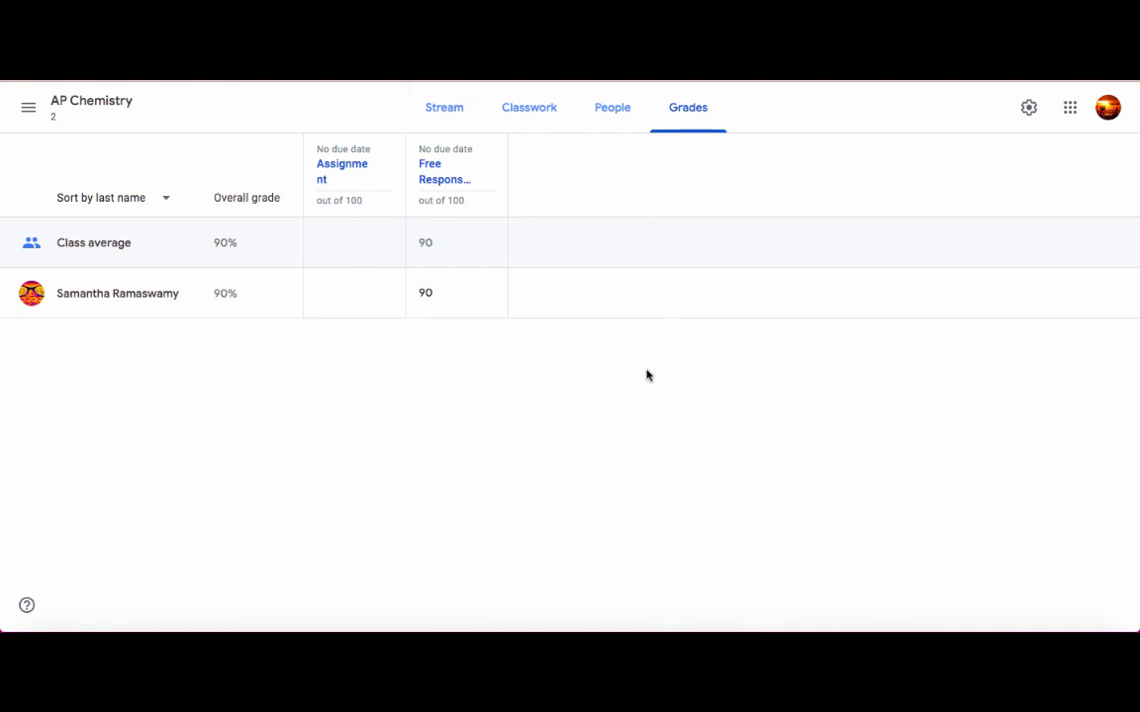
left_click(444, 107)
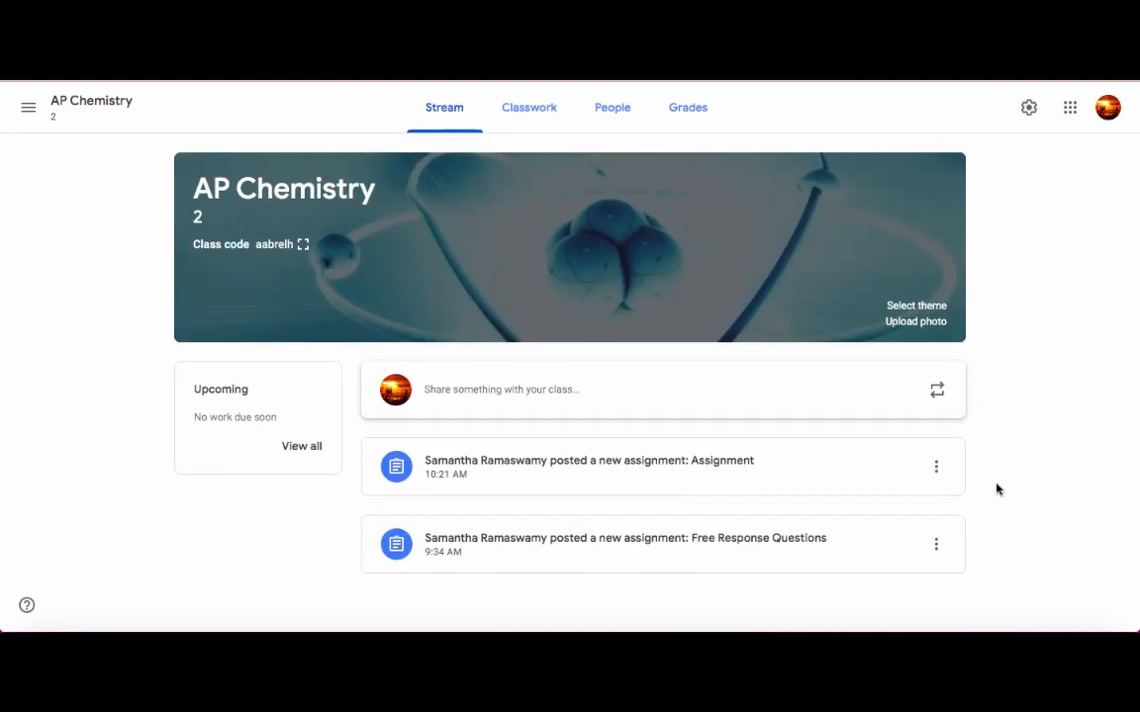